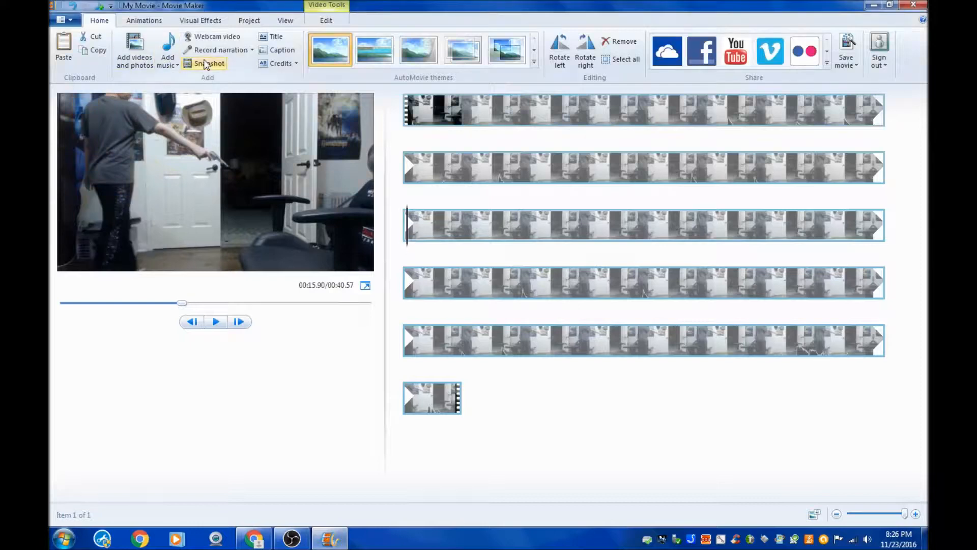
Step: Trim the clip's start to the pistol shot near 33 seconds and its end so that only 1.10 seconds remain
click(530, 227)
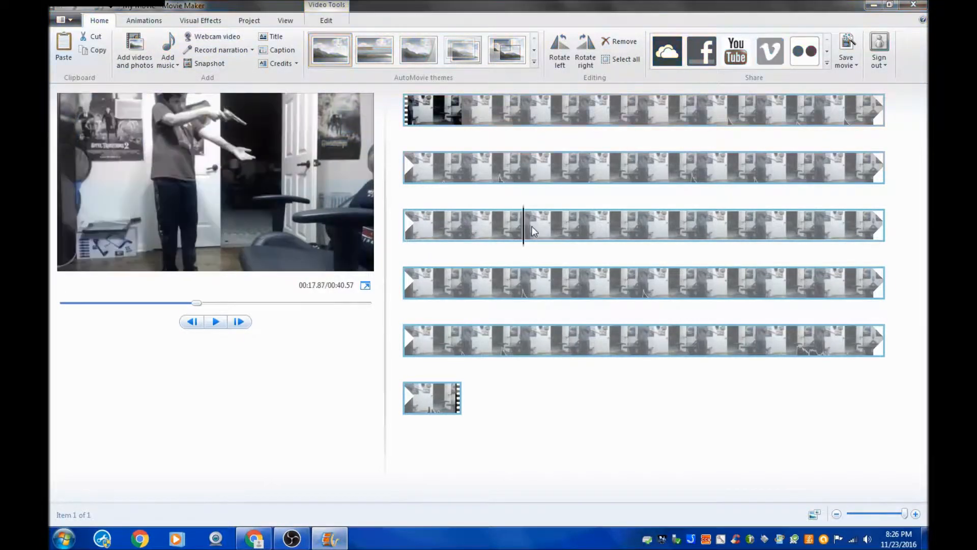
drag(527, 245, 447, 262)
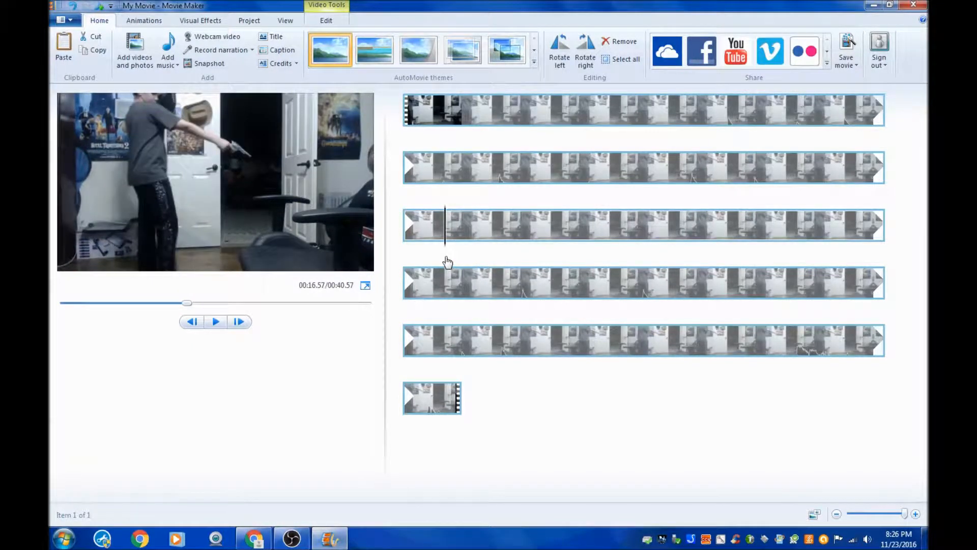
key(space)
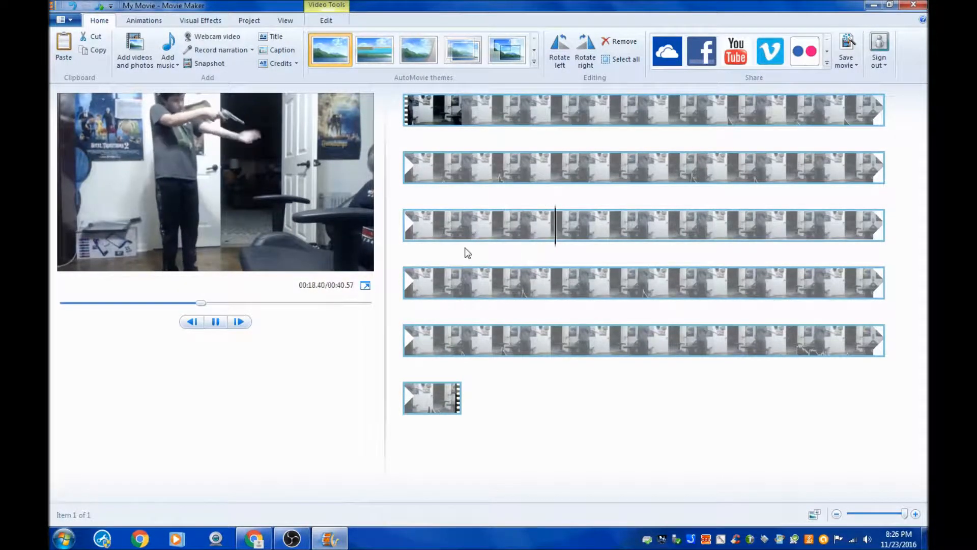
key(space)
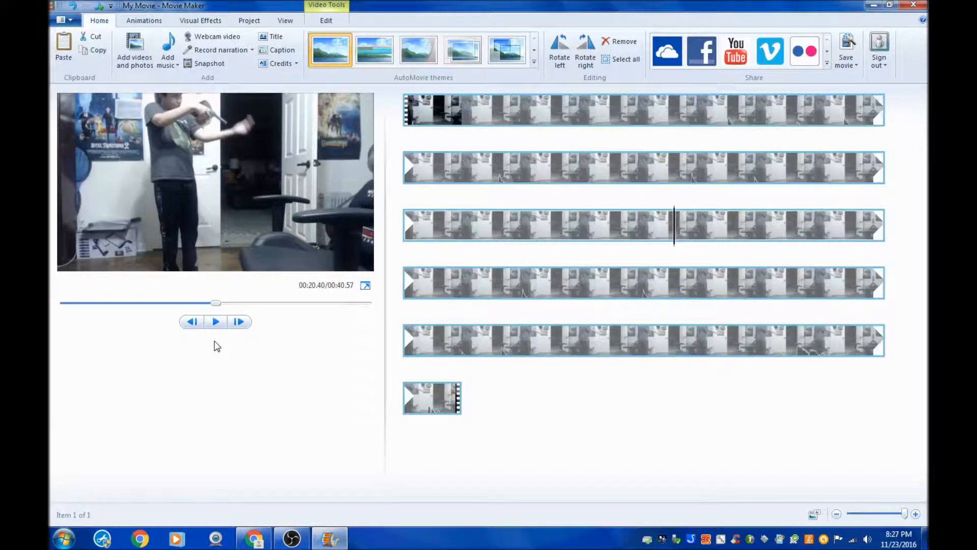
click(216, 322)
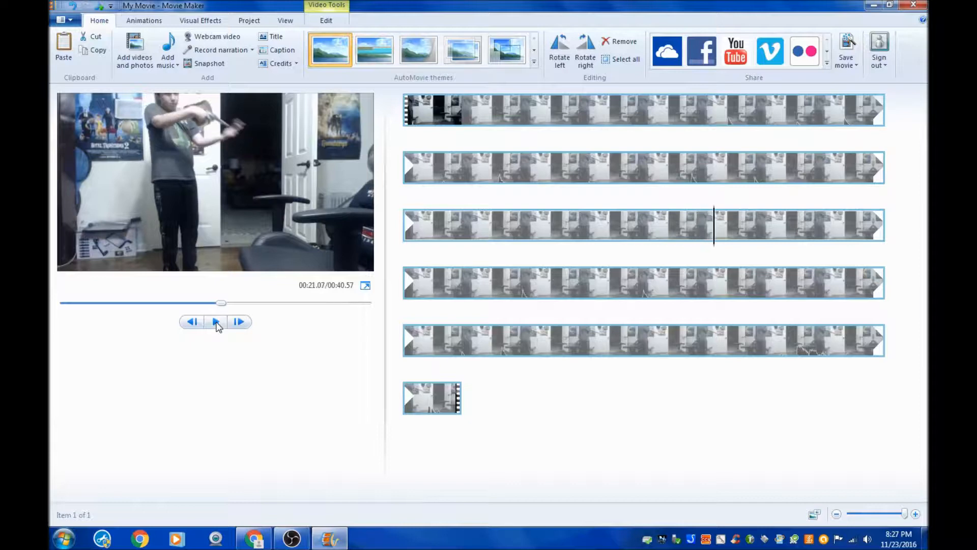
drag(734, 356, 488, 350)
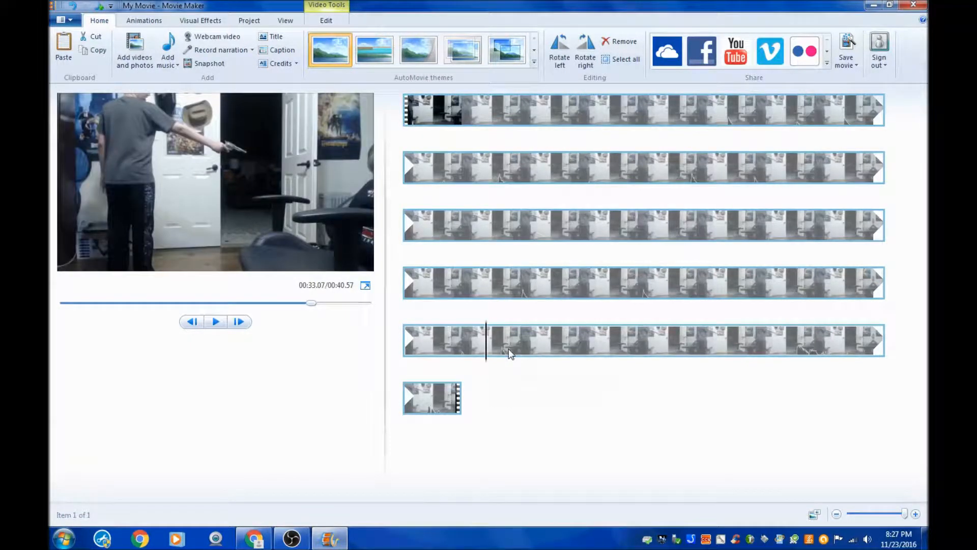
click(465, 346)
click(214, 323)
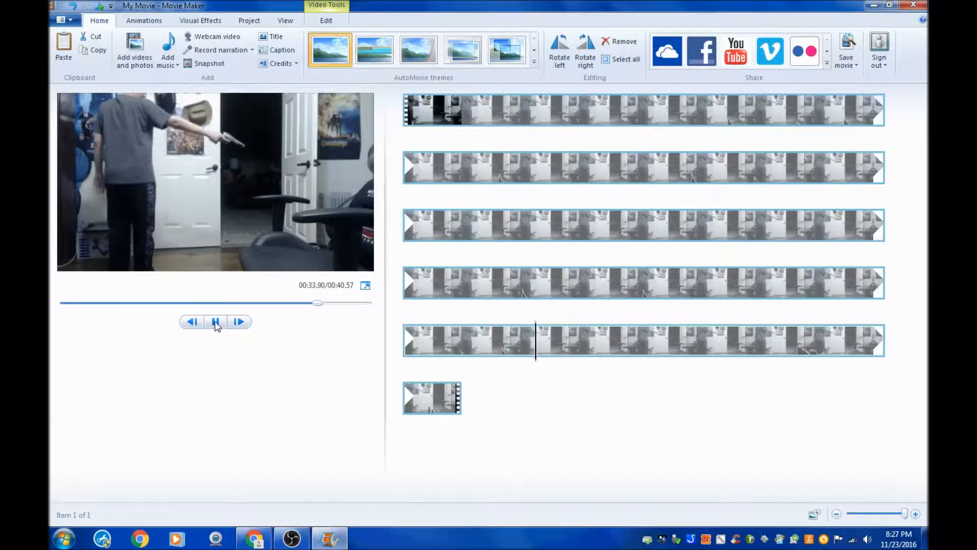
right_click(512, 348)
click(562, 439)
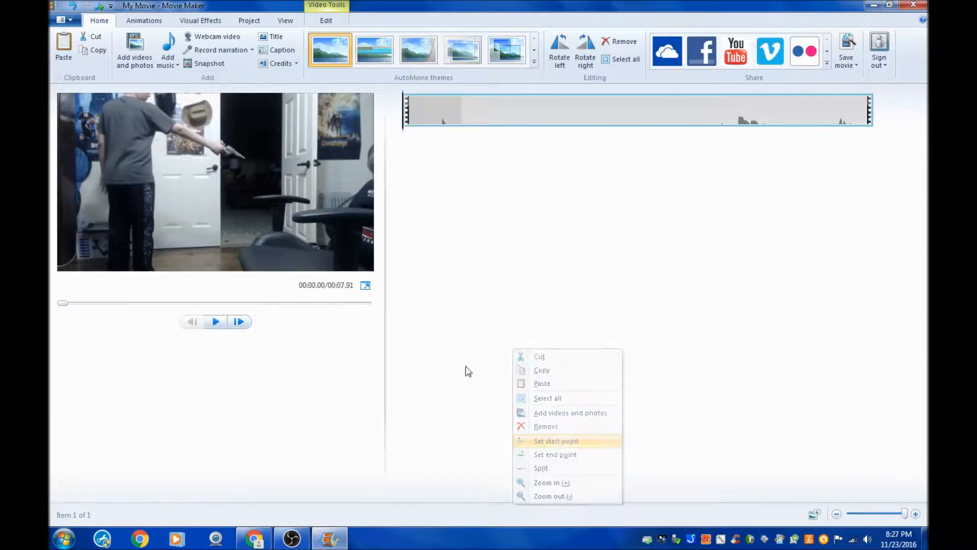
right_click(447, 119)
click(530, 223)
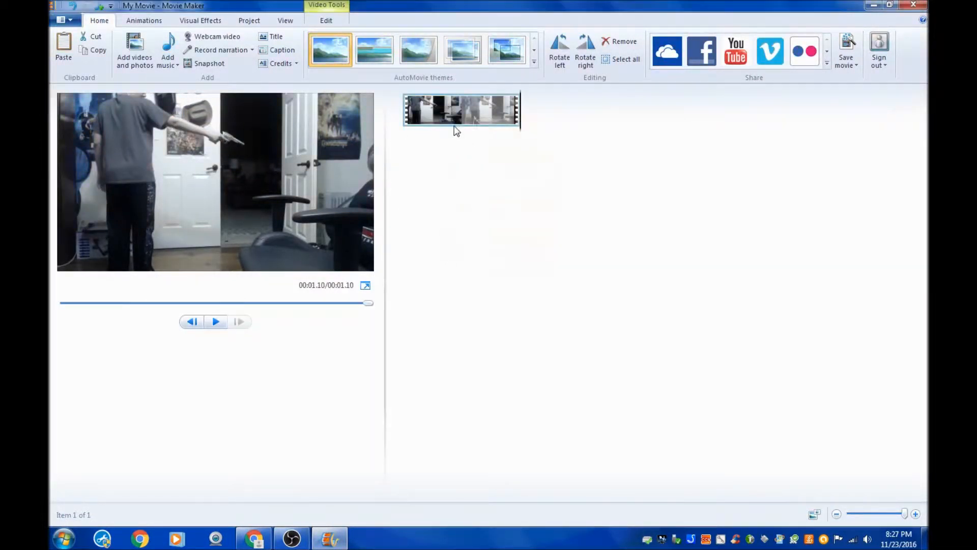
Step: Step through the trimmed clip frame by frame and split it at 0.80 seconds, around the shot's recoil
click(215, 321)
click(198, 325)
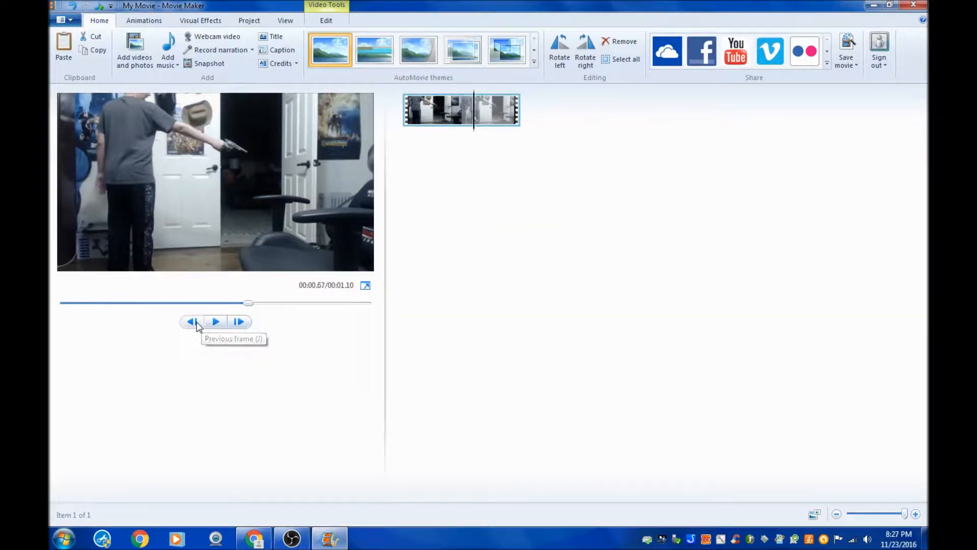
click(198, 326)
click(239, 321)
click(239, 322)
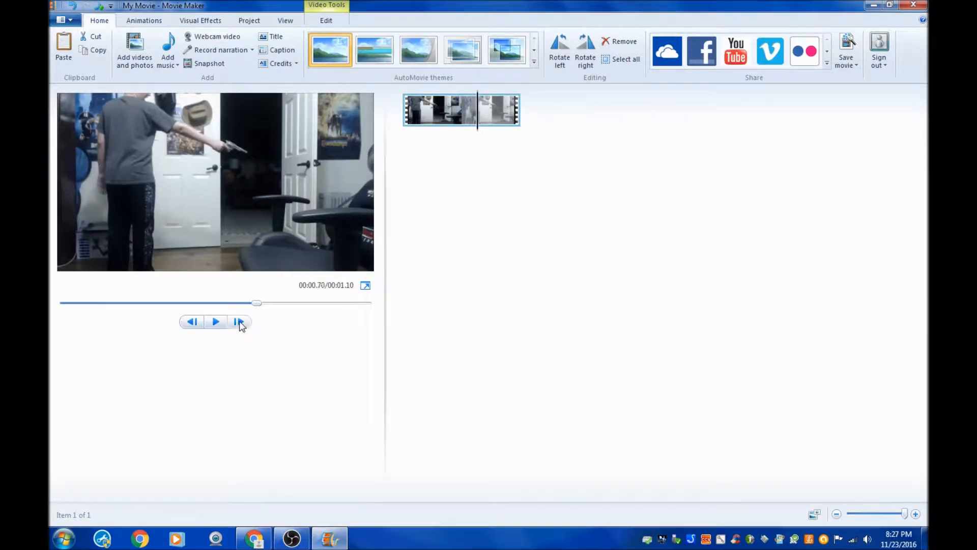
click(239, 321)
click(239, 321)
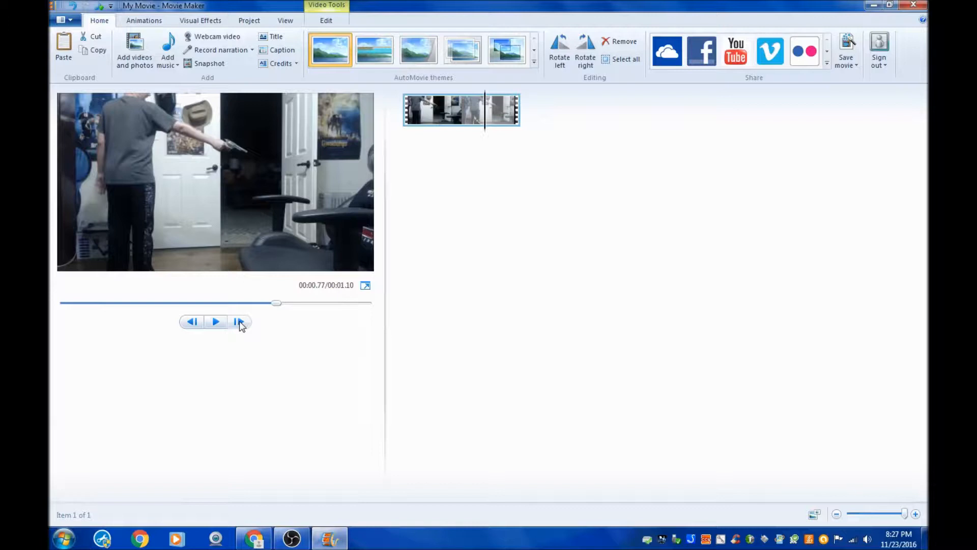
click(239, 322)
click(238, 322)
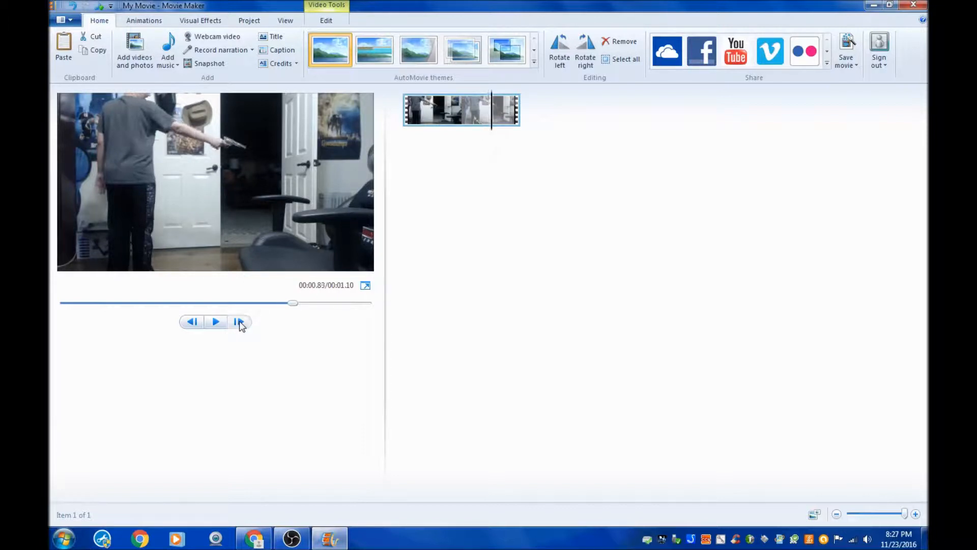
click(191, 322)
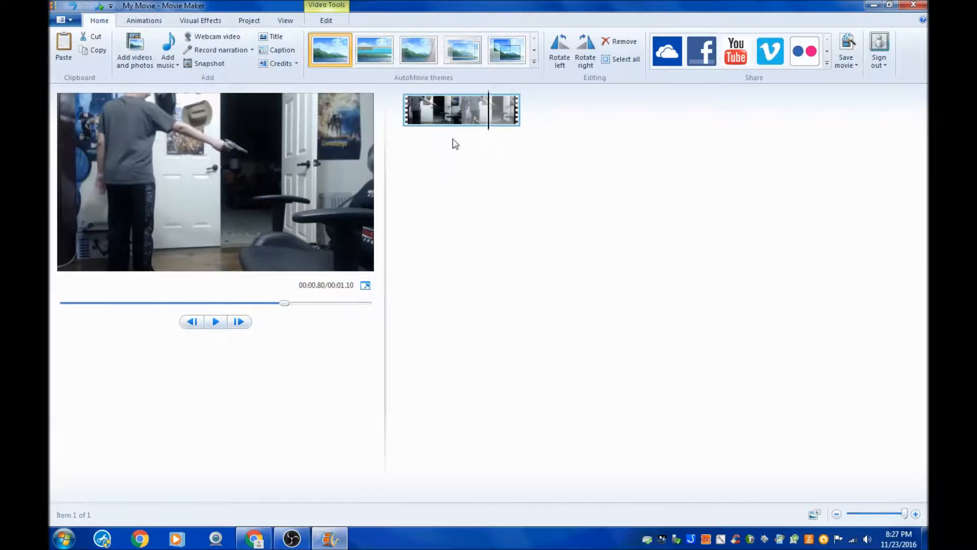
right_click(516, 113)
click(543, 227)
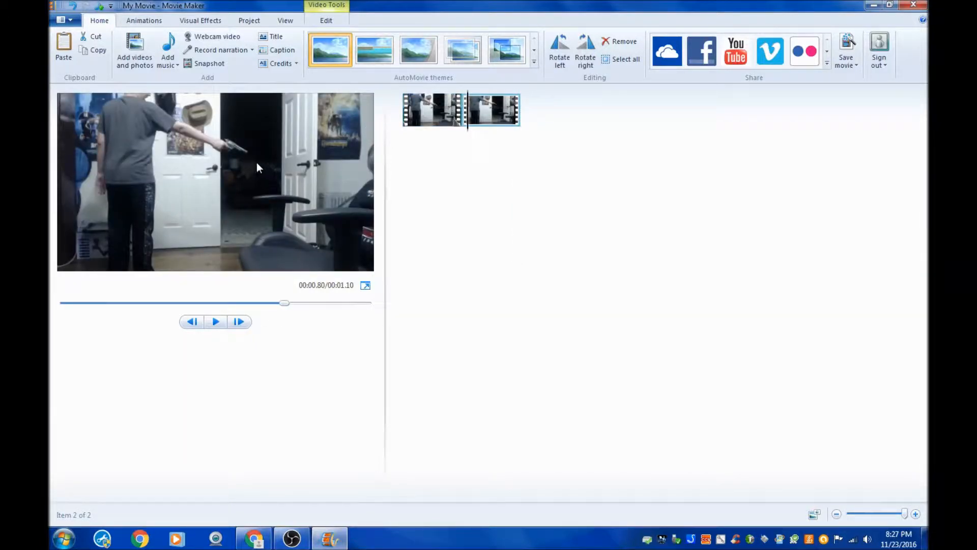
Step: Set the start point of the second clip at the 0.87-second frame to cut its opening frames
click(240, 326)
click(241, 326)
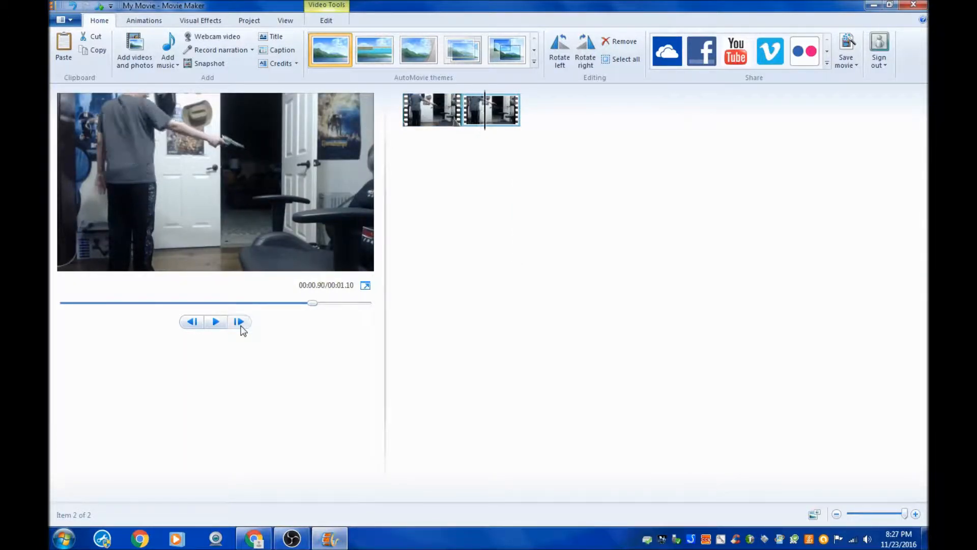
click(192, 324)
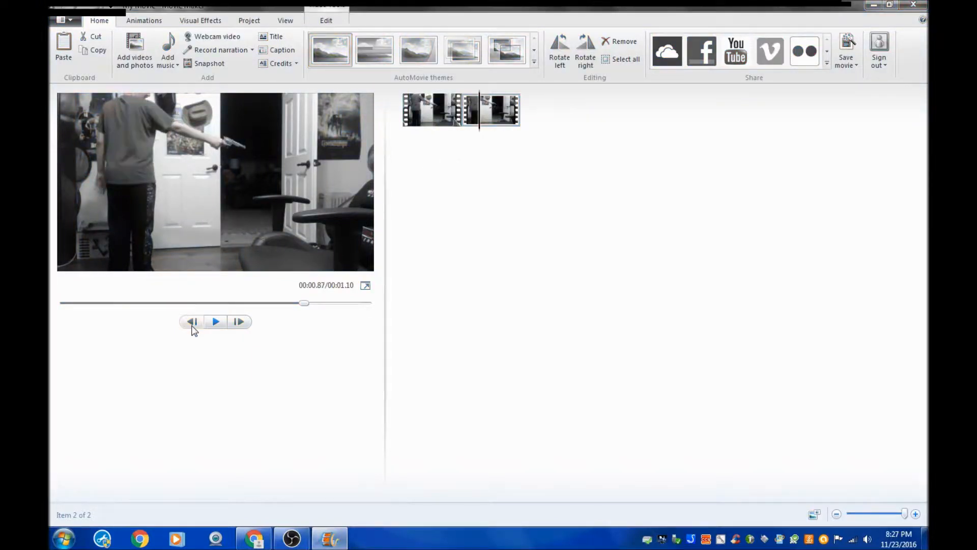
right_click(498, 104)
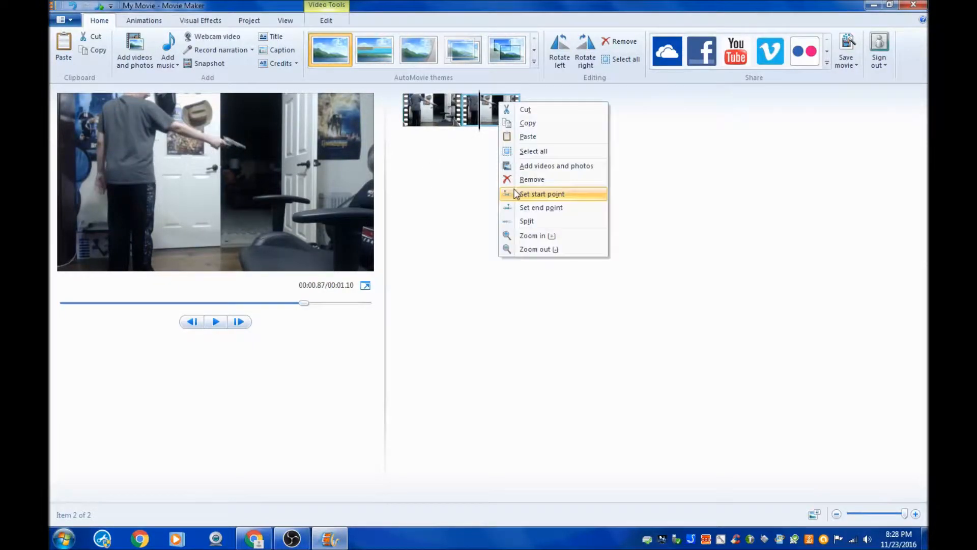
click(515, 188)
Step: Enlarge the video preview and move the second clip's start point one frame further, to 0.83 seconds
drag(389, 376, 915, 314)
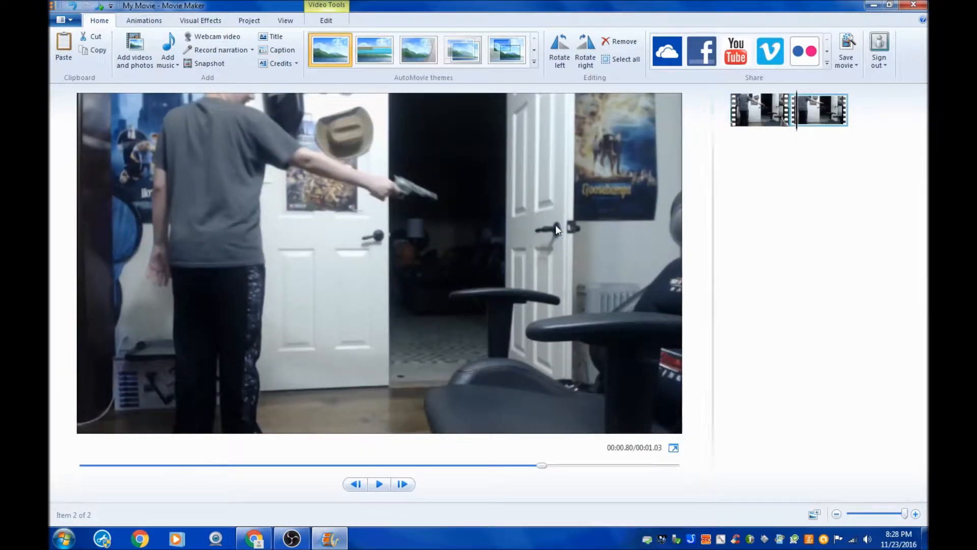
drag(707, 323, 618, 323)
click(653, 115)
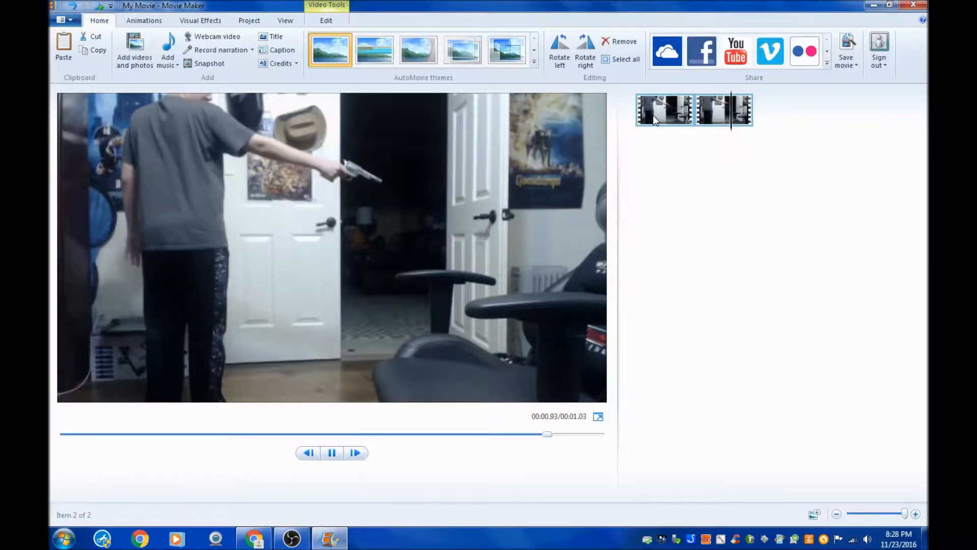
click(702, 115)
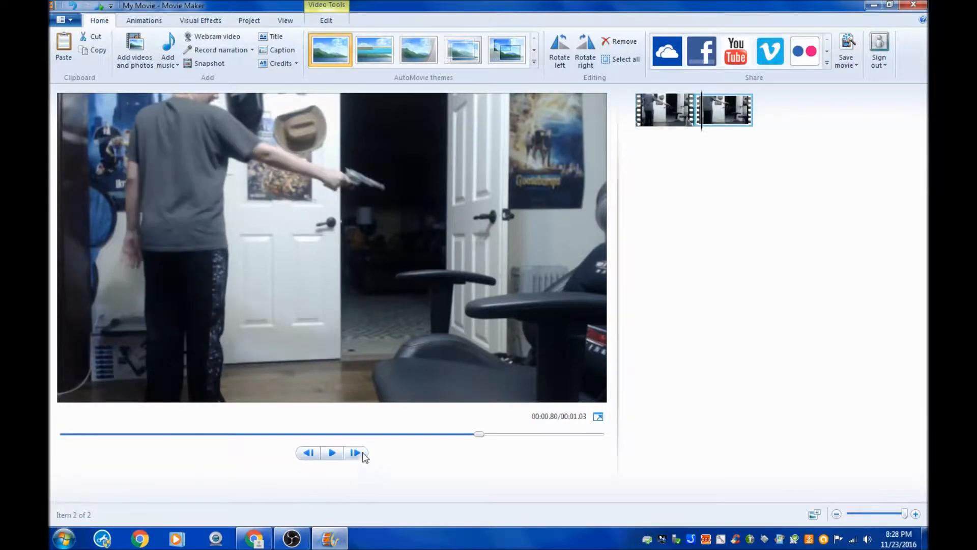
click(365, 456)
right_click(724, 117)
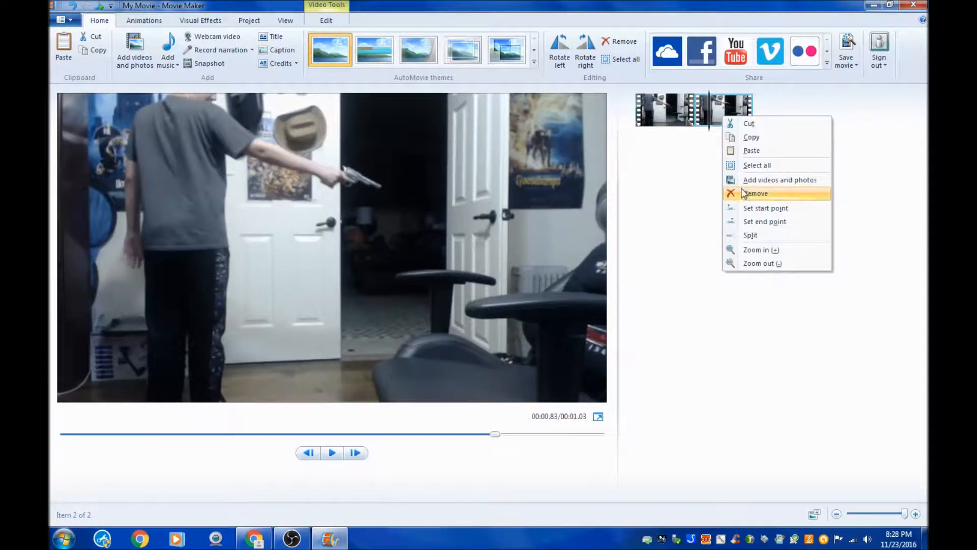
click(738, 207)
Step: Replay the cut and save the first clip's last frame, at 0.77 seconds, as a PNG snapshot in My Pictures
click(668, 114)
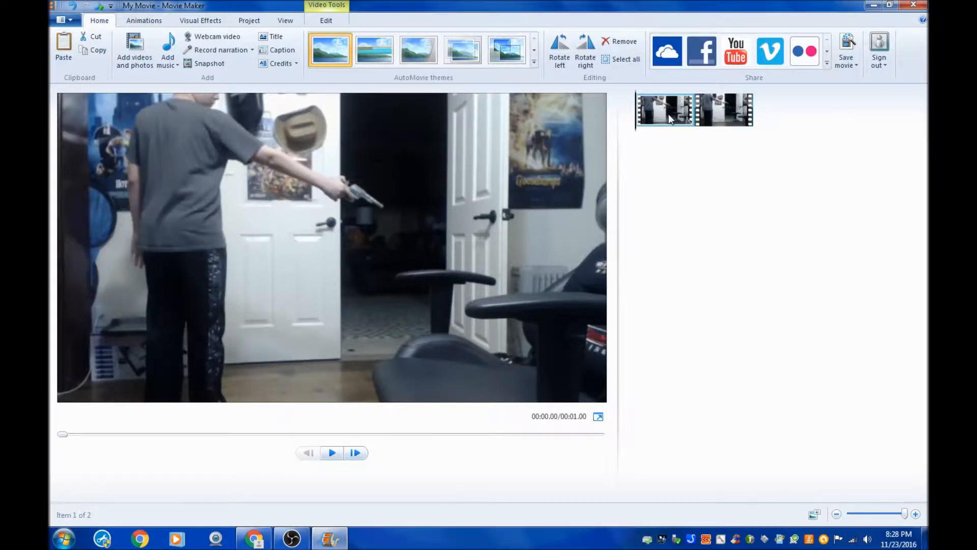
key(space)
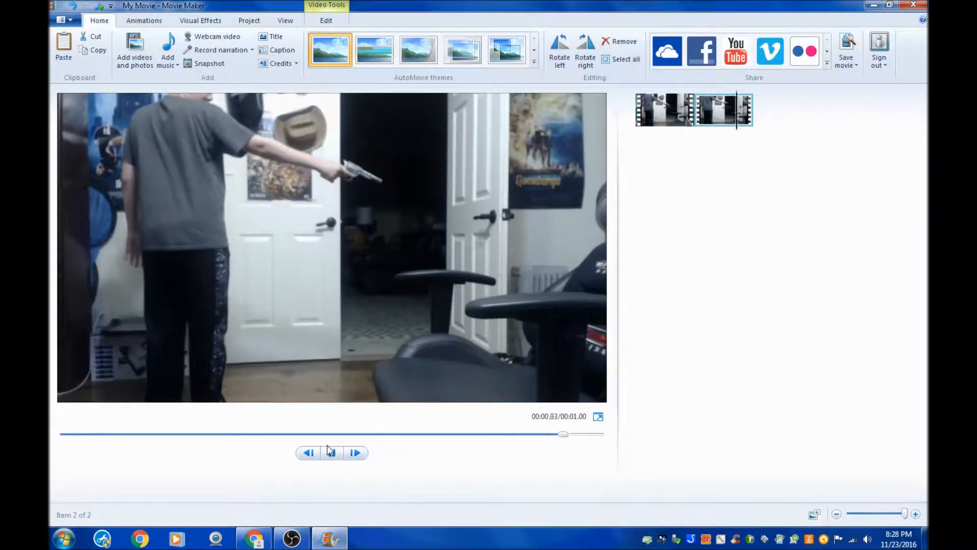
click(686, 118)
key(space)
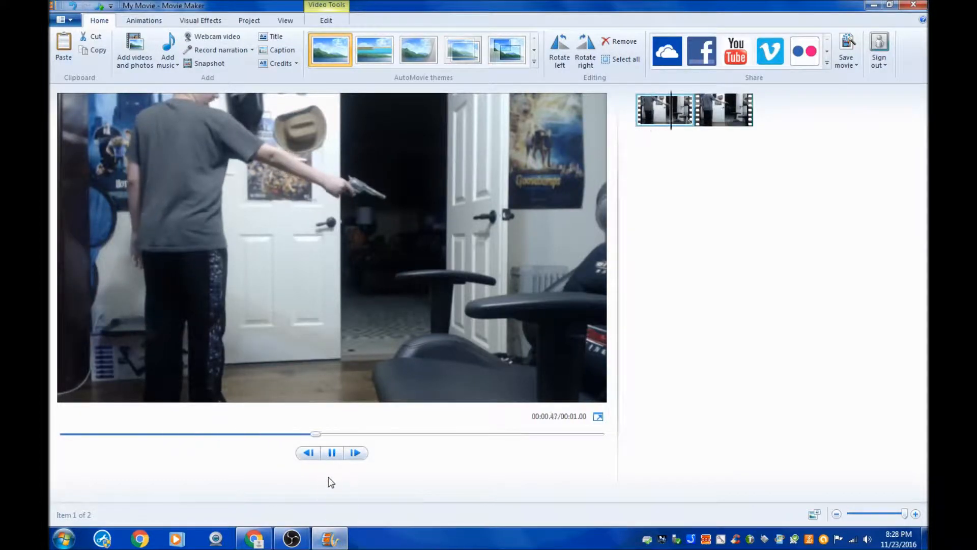
click(717, 113)
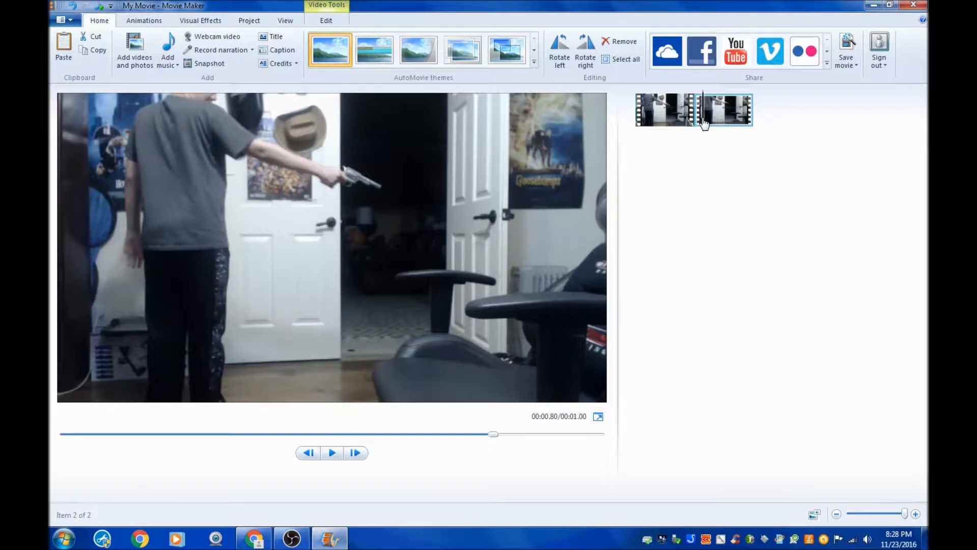
key(j)
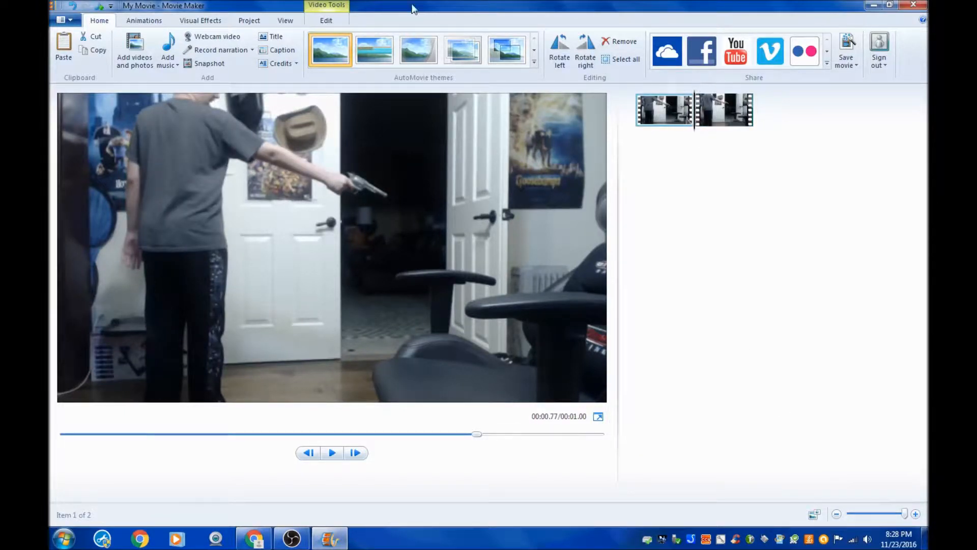
click(204, 63)
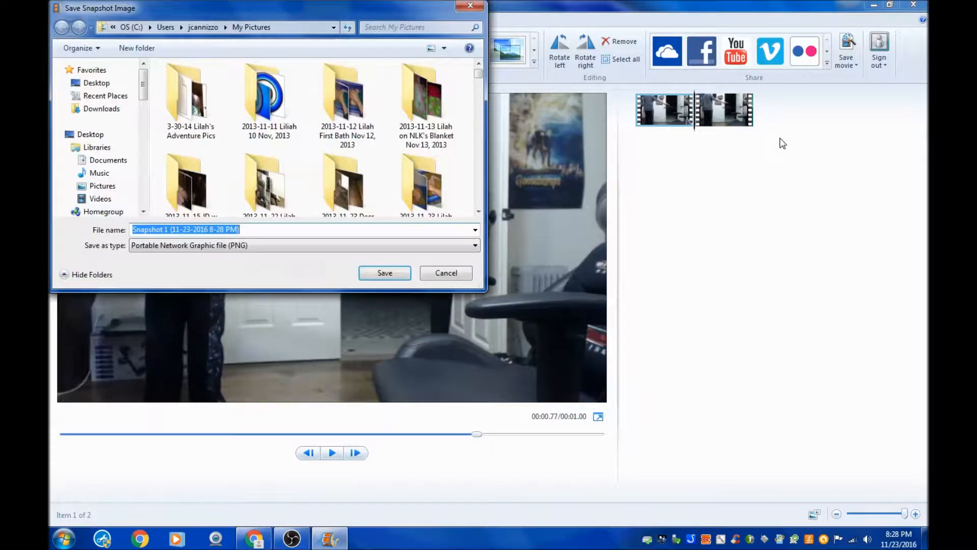
click(349, 233)
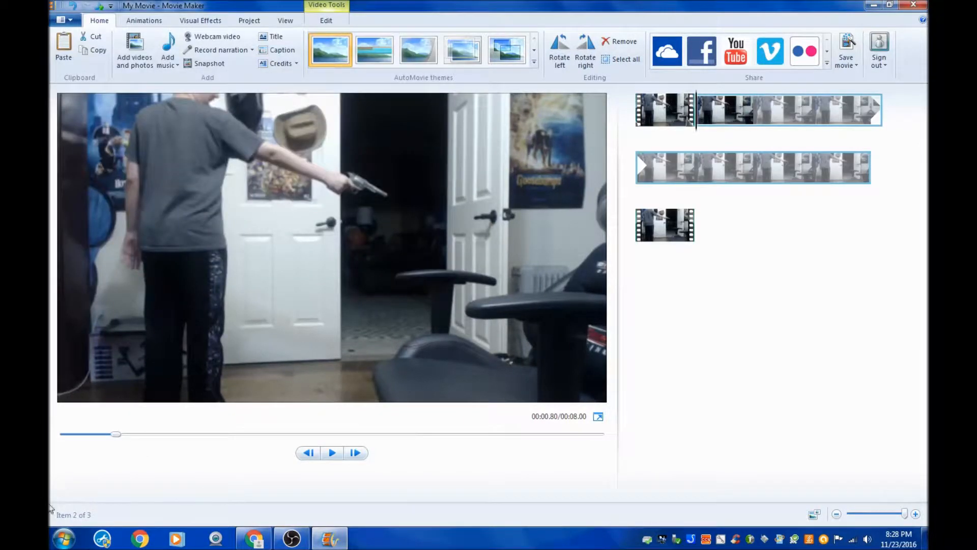
click(63, 539)
click(115, 172)
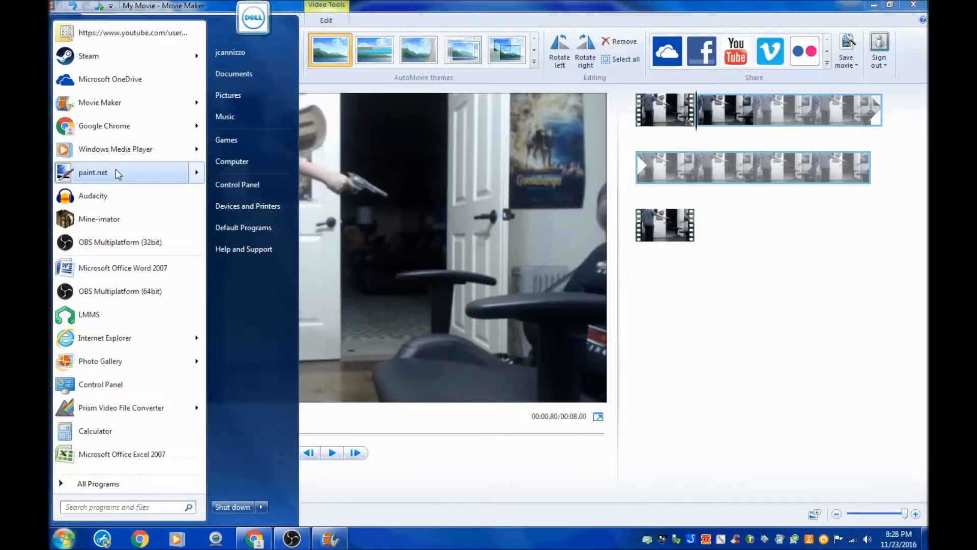
click(61, 22)
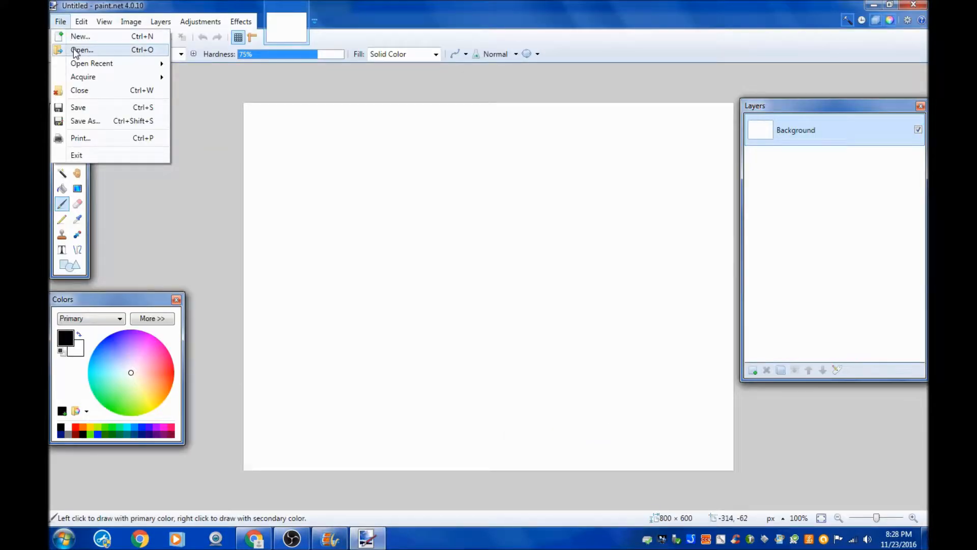
click(77, 50)
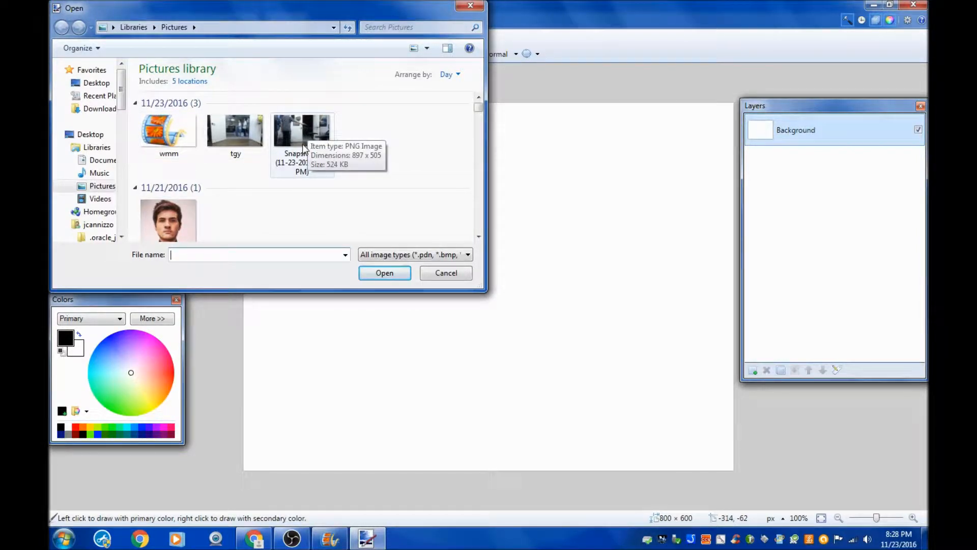
double_click(312, 156)
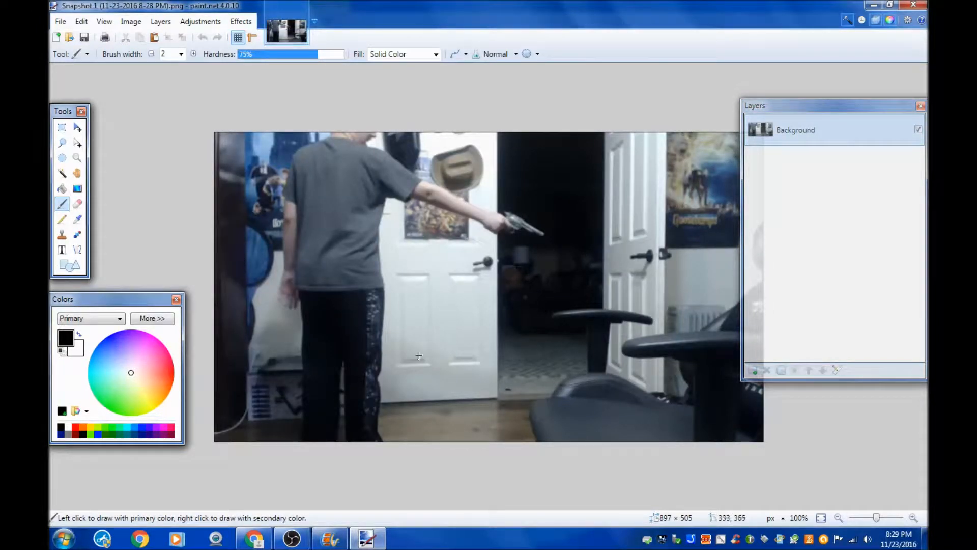
Step: Switch to Chrome, show the image results for muzzle flash and copy the side-view flash image mqdefault.jpg on a black background
mouse_move(259, 543)
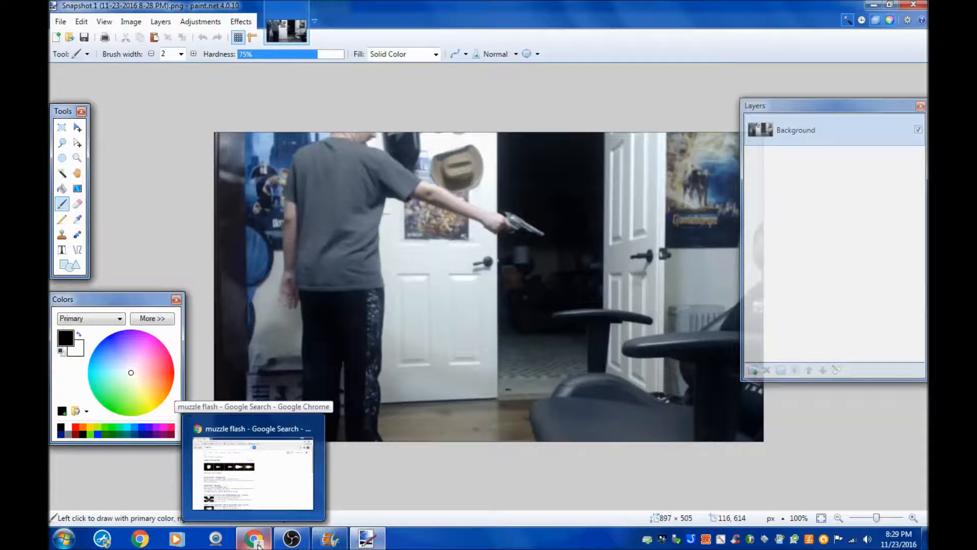
click(258, 543)
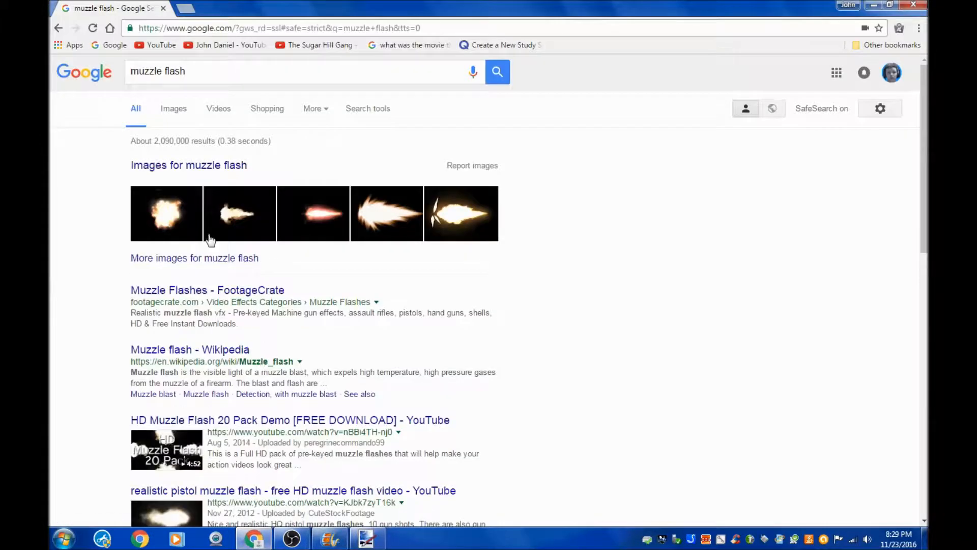
click(172, 116)
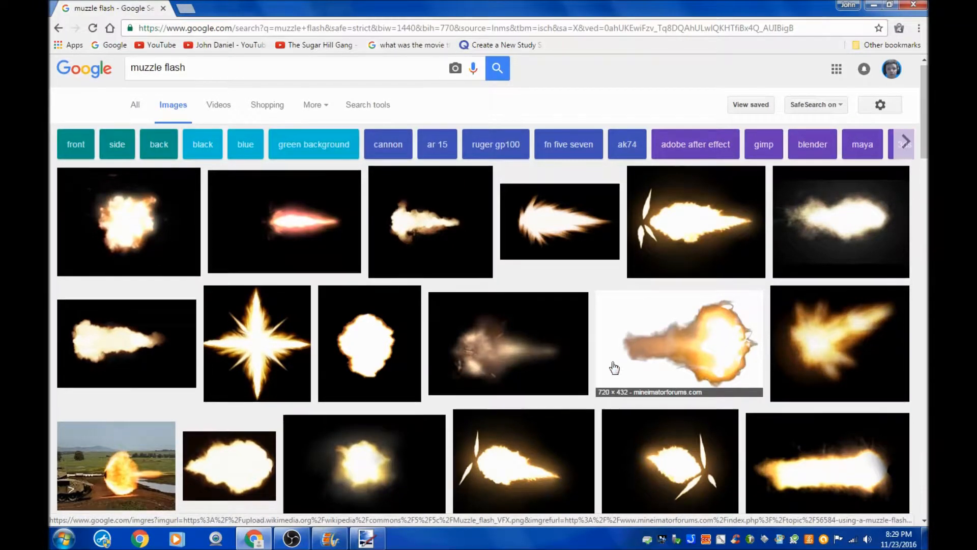
scroll(764, 312, down, 3)
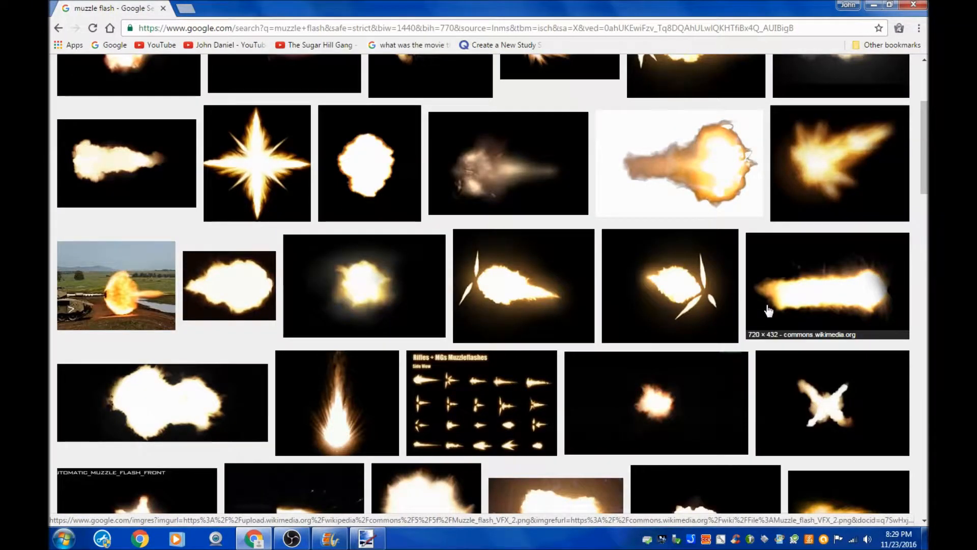
scroll(769, 310, up, 3)
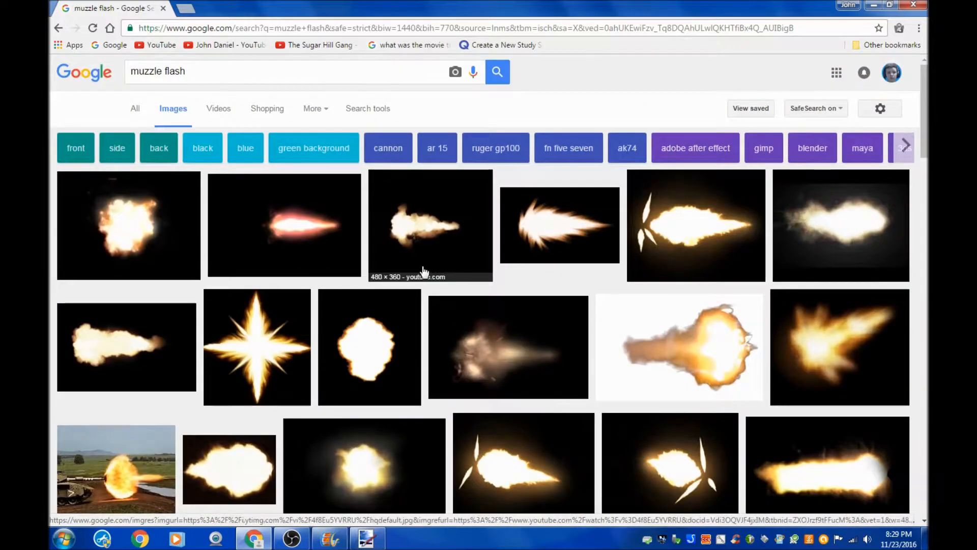
click(156, 371)
right_click(366, 362)
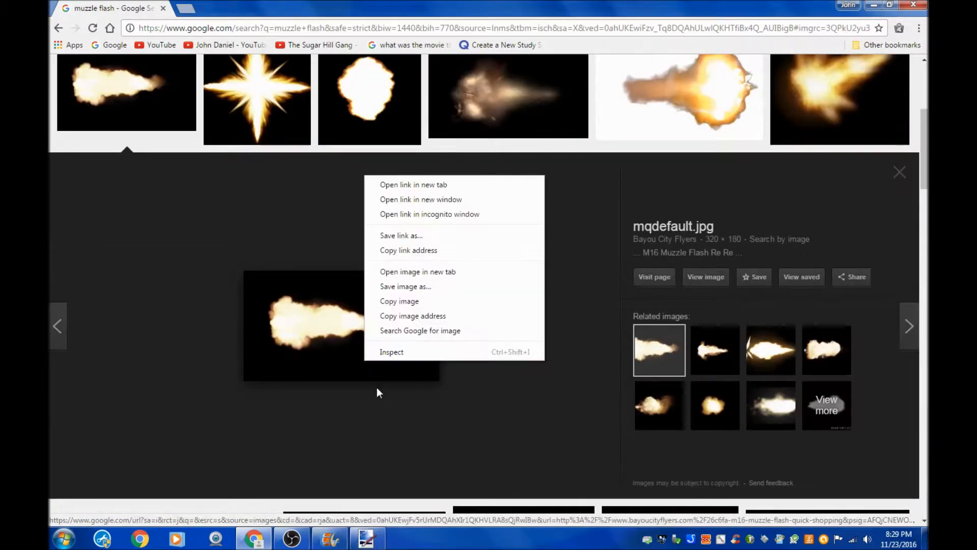
click(407, 301)
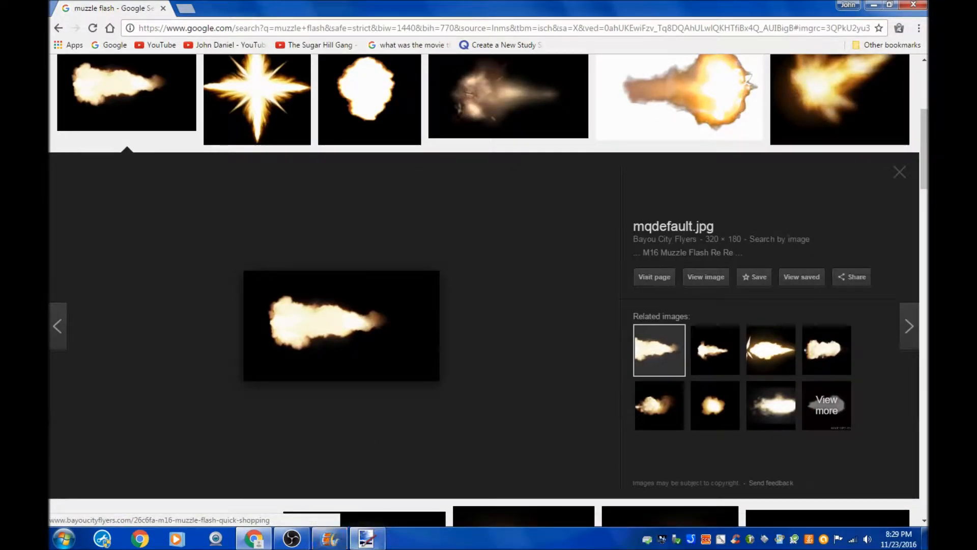
Step: Switch to paint.net, paste the flash as a new layer and place it at the gun's muzzle, rotated to about -34.8°
click(366, 538)
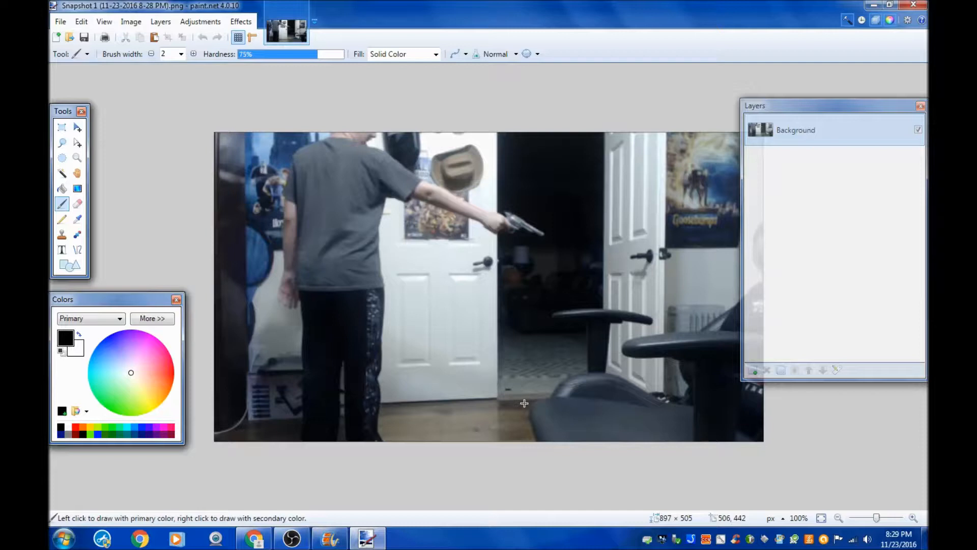
key(ctrl+shift+v)
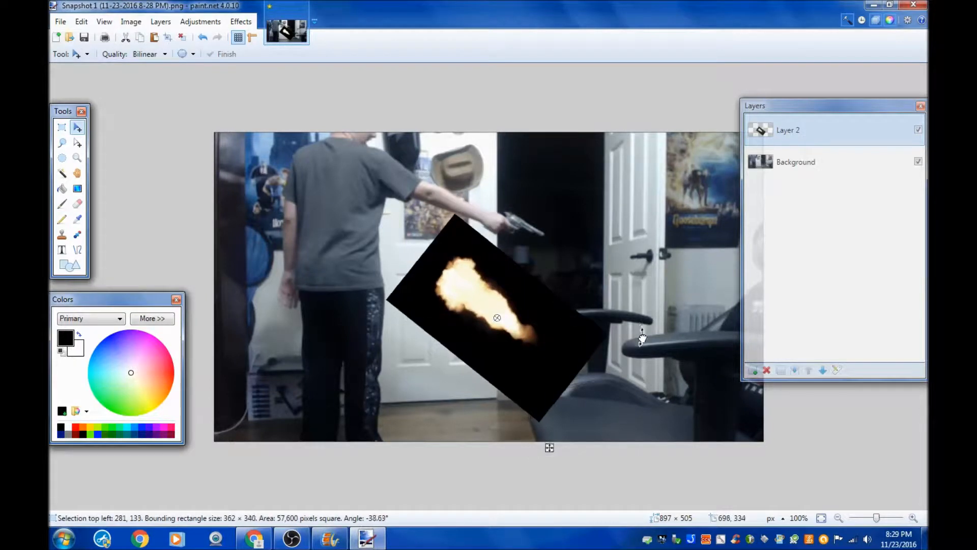
mouse_move(631, 331)
mouse_down()
mouse_move(608, 332)
mouse_move(627, 330)
mouse_up()
drag(534, 341, 662, 291)
drag(733, 293, 726, 294)
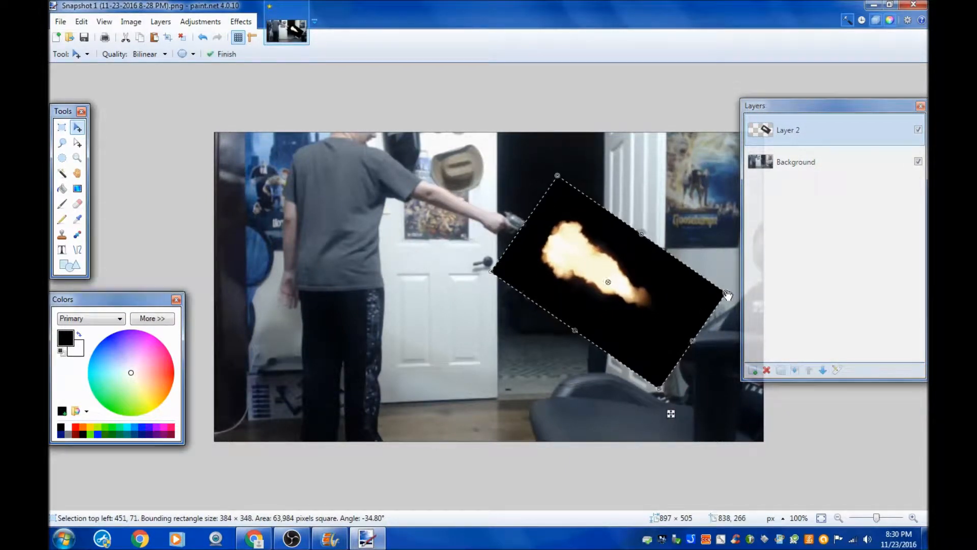
Step: Set Layer 2's blending mode to Additive and nudge the flash up against the end of the gun barrel
click(837, 370)
click(481, 274)
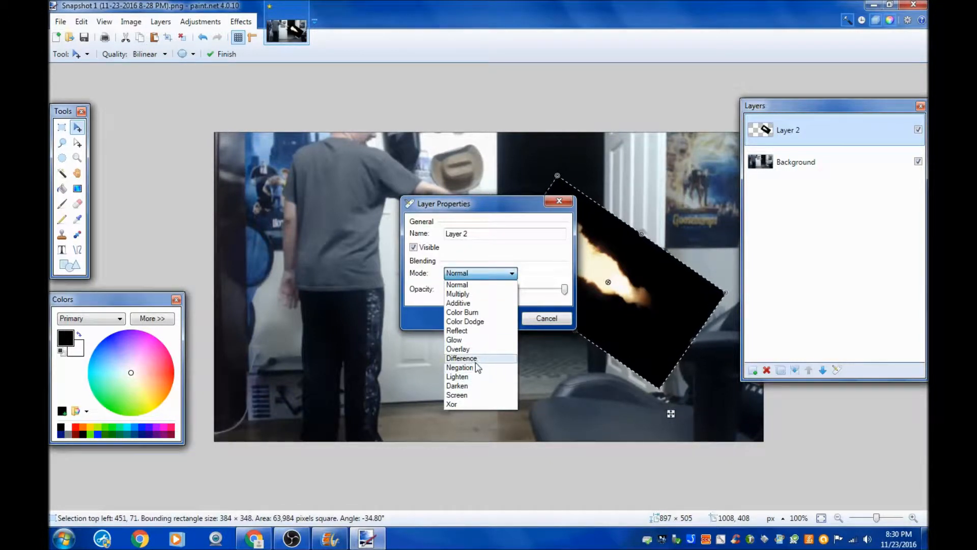
click(481, 302)
click(502, 321)
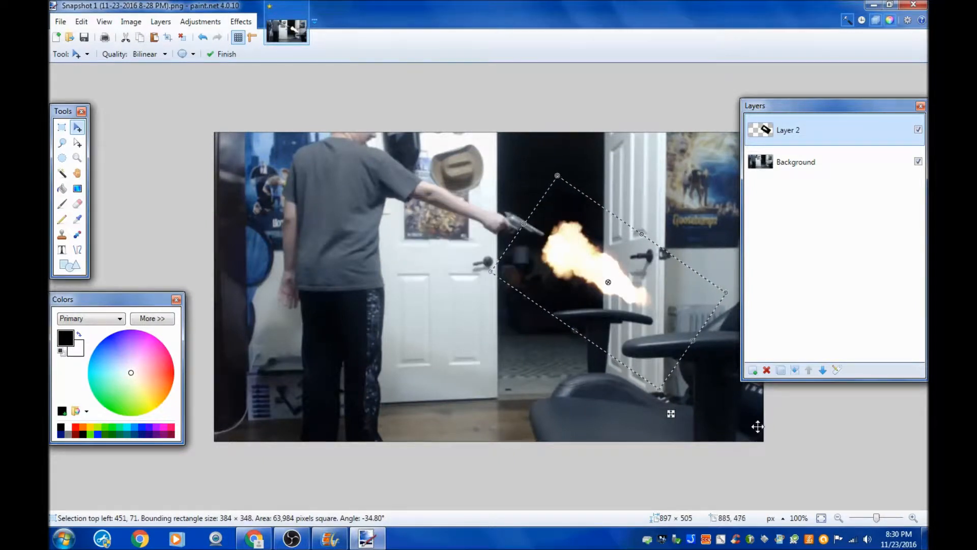
mouse_move(664, 300)
mouse_down()
mouse_move(585, 258)
mouse_move(515, 243)
mouse_move(498, 265)
mouse_move(536, 297)
mouse_move(661, 294)
mouse_up()
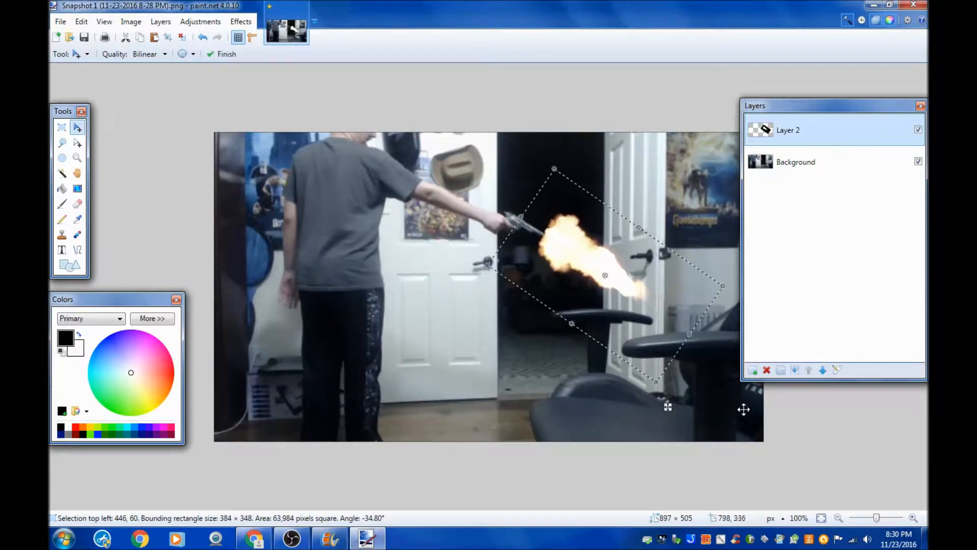
Step: Replace the flash selection with a selection of the whole image and add a new empty layer above Layer 2
drag(877, 518, 879, 518)
key(ctrl+d)
key(ctrl+z)
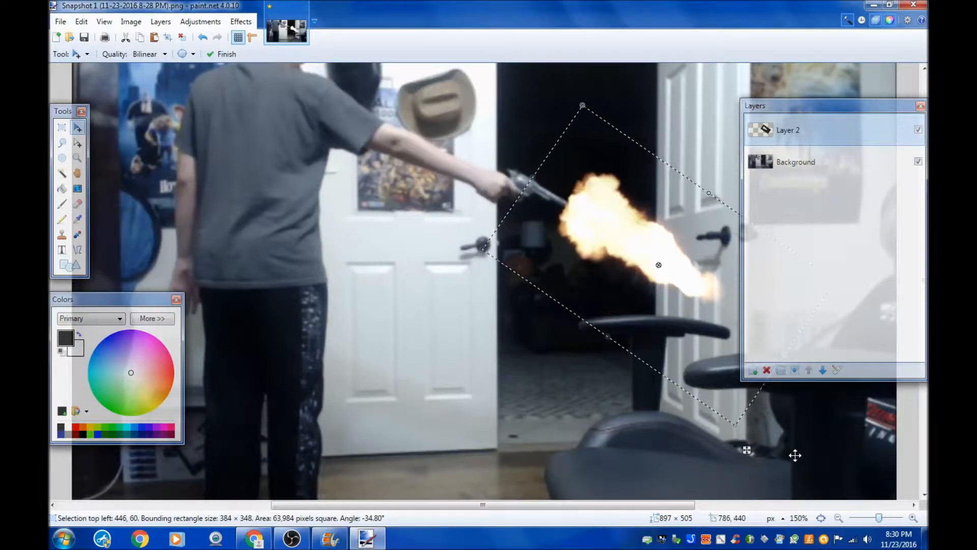
key(ctrl+a)
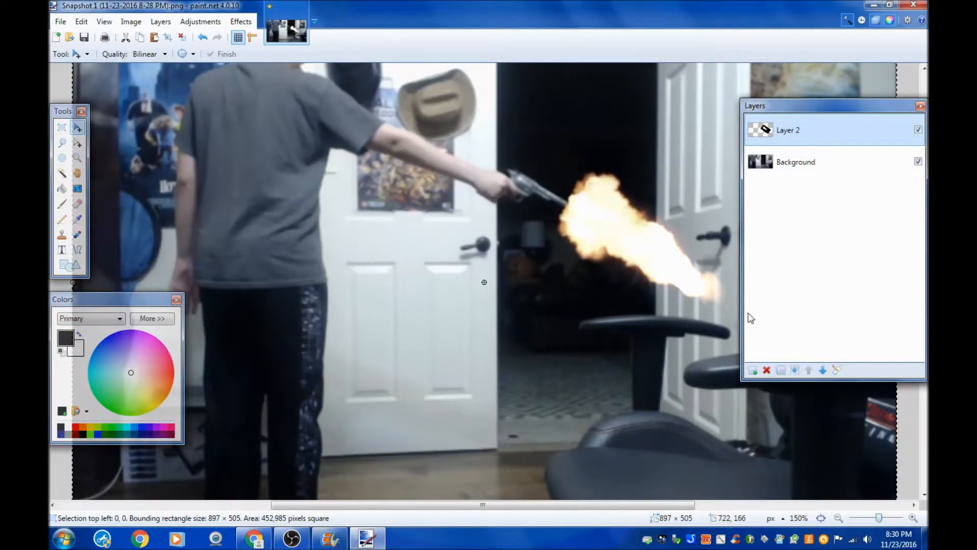
click(755, 372)
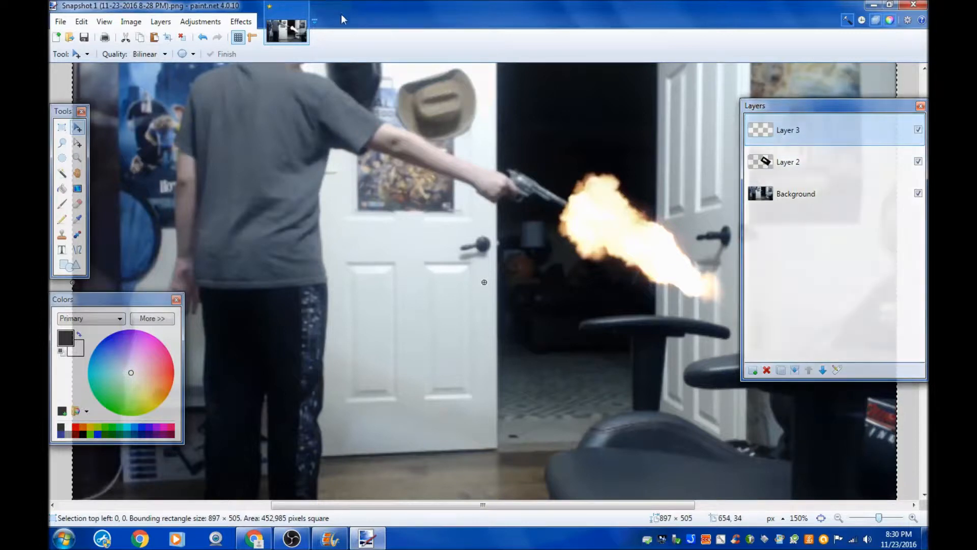
Step: Use Lasso Select to outline the hand's edge, gun body and barrel as an area of about 73 × 30 pixels
click(240, 22)
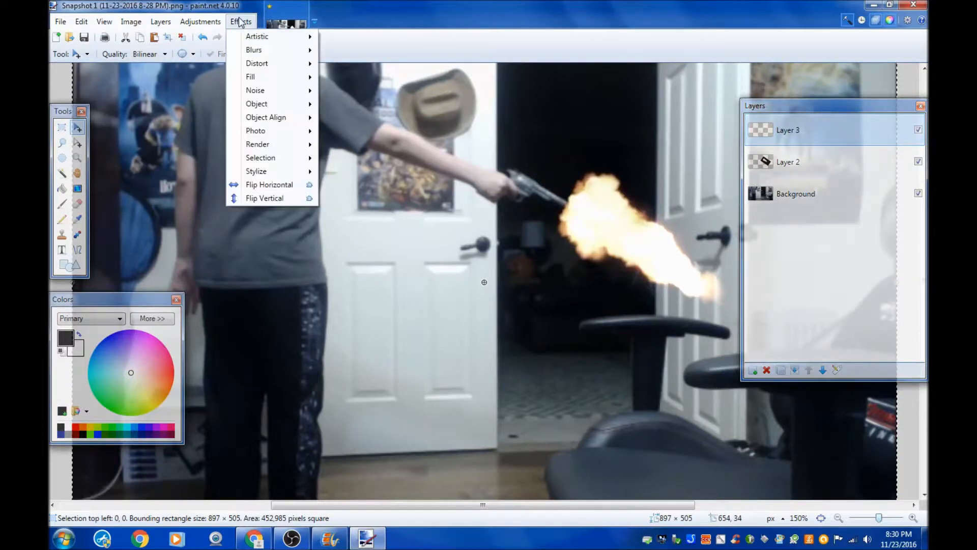
click(63, 146)
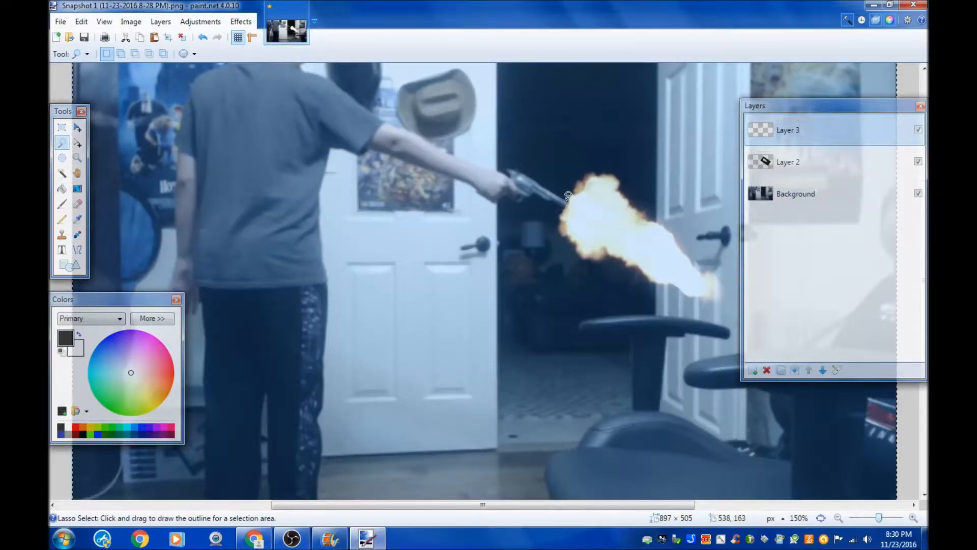
drag(566, 196, 552, 197)
click(203, 40)
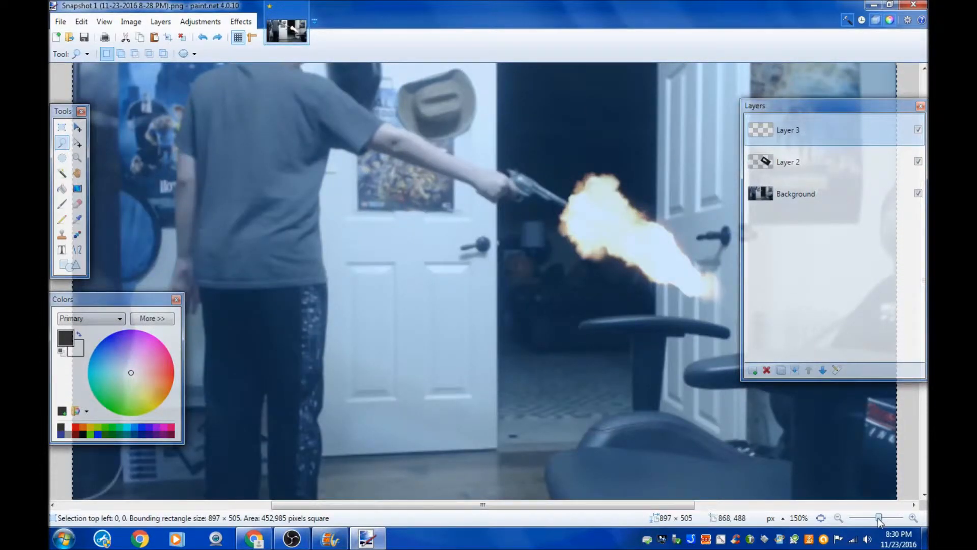
drag(879, 518, 895, 520)
scroll(575, 417, up, 4)
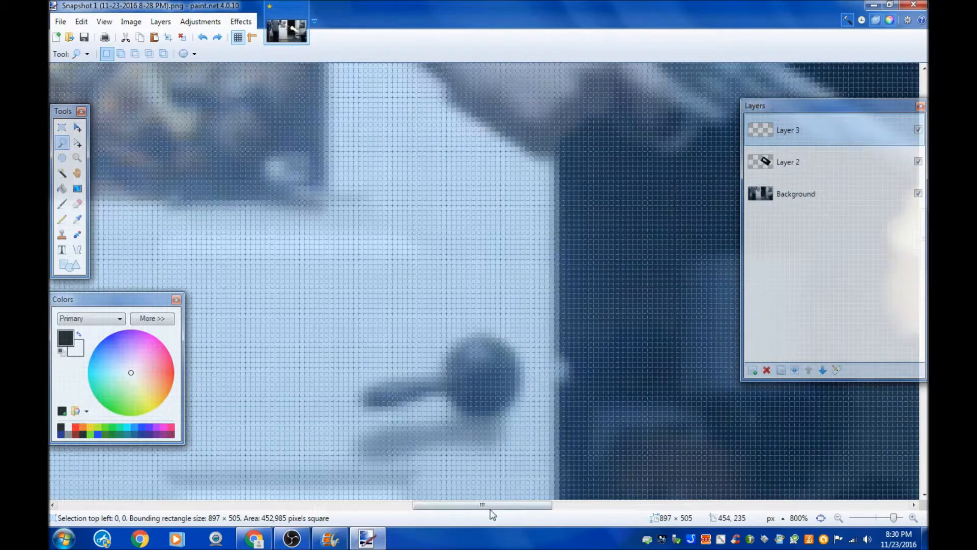
drag(490, 509, 533, 508)
scroll(539, 468, up, 2)
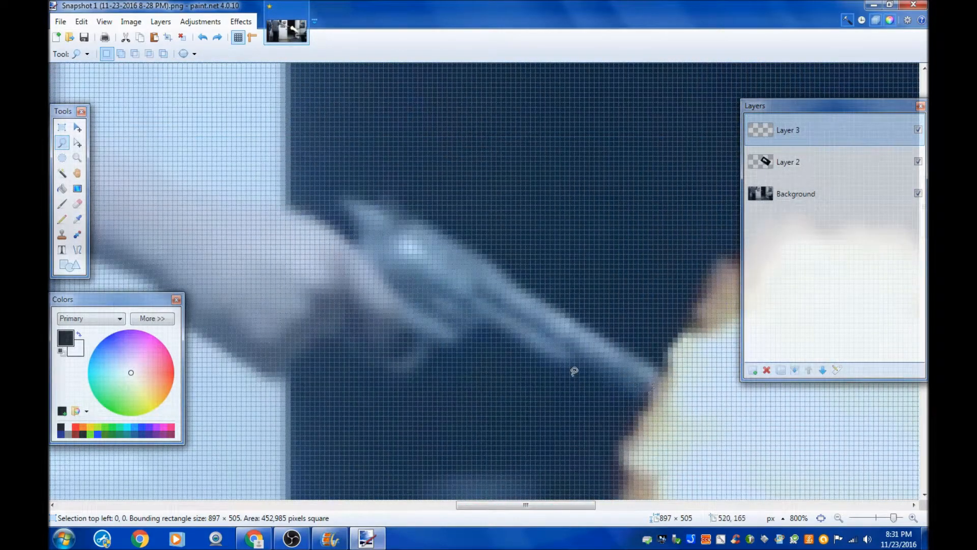
mouse_move(606, 367)
mouse_down()
mouse_move(626, 378)
mouse_move(488, 311)
mouse_move(355, 312)
mouse_move(279, 354)
mouse_move(326, 260)
mouse_move(441, 228)
mouse_up()
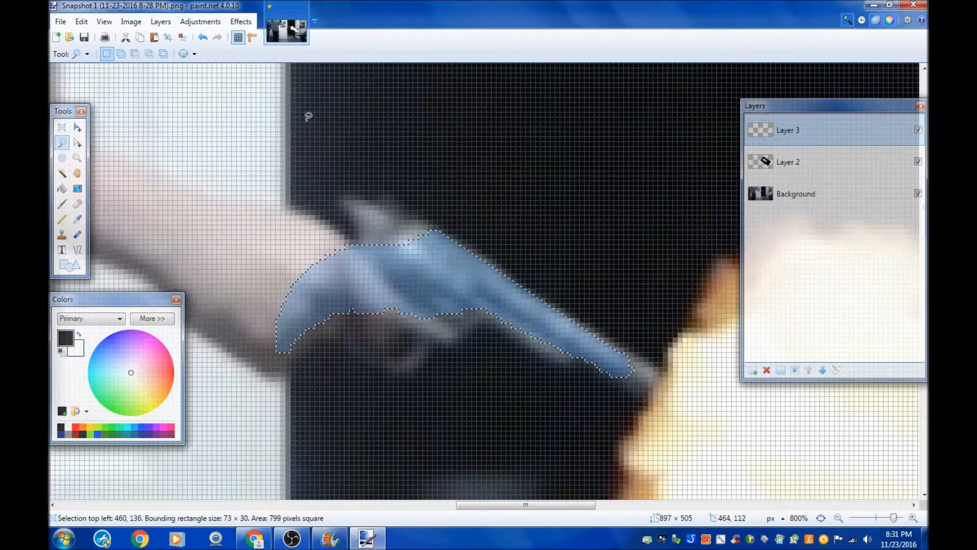
click(241, 22)
mouse_move(297, 105)
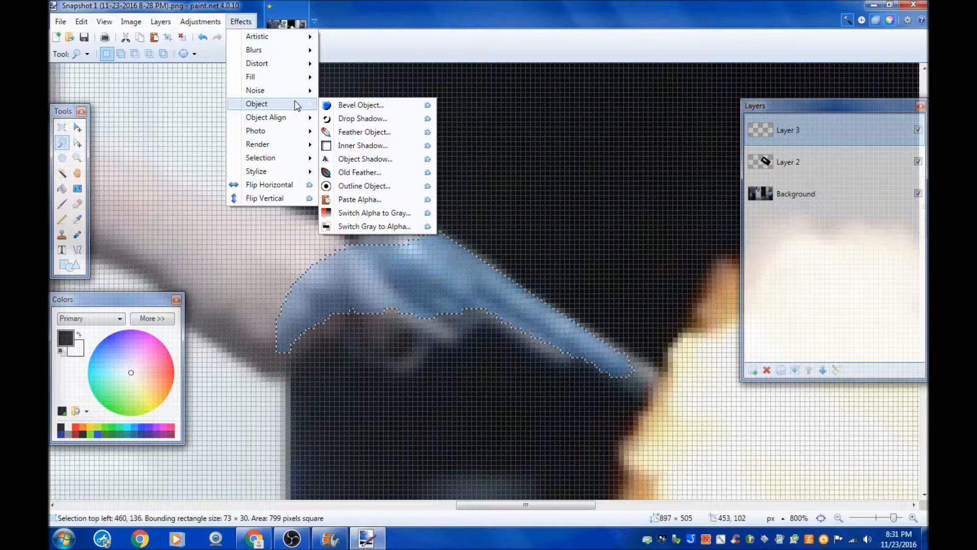
mouse_move(308, 133)
click(787, 308)
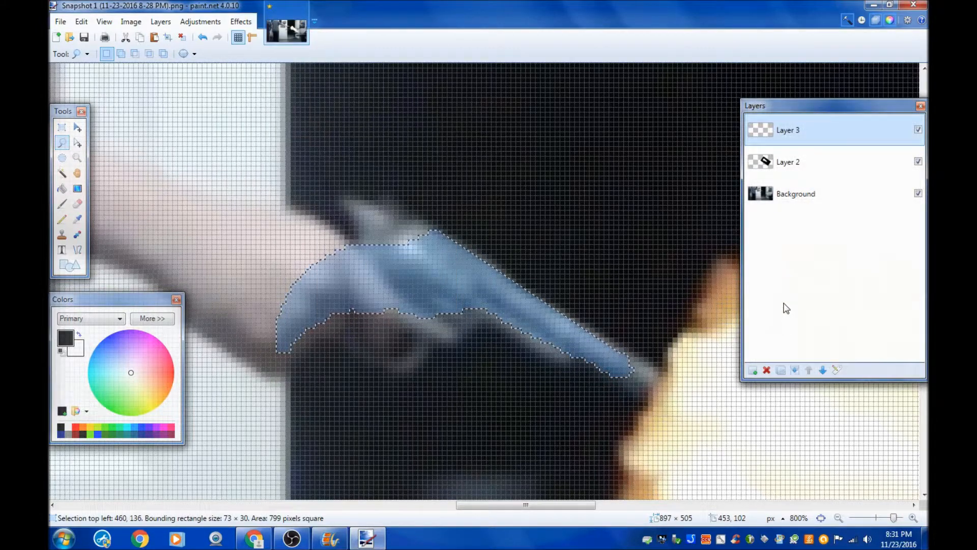
Step: Brighten the lassoed hand and gun area with a Brightness / Contrast adjustment, brightness 44 and contrast 0
click(801, 188)
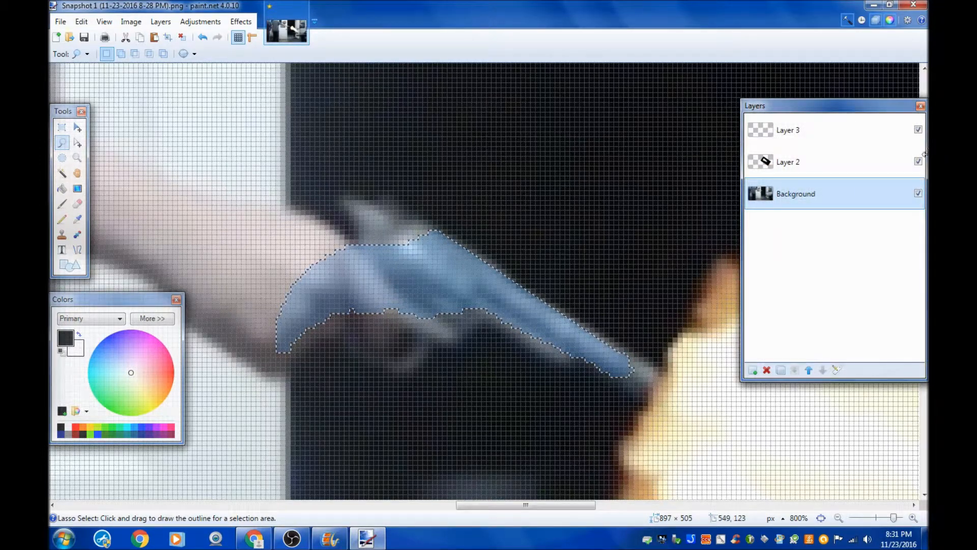
click(824, 130)
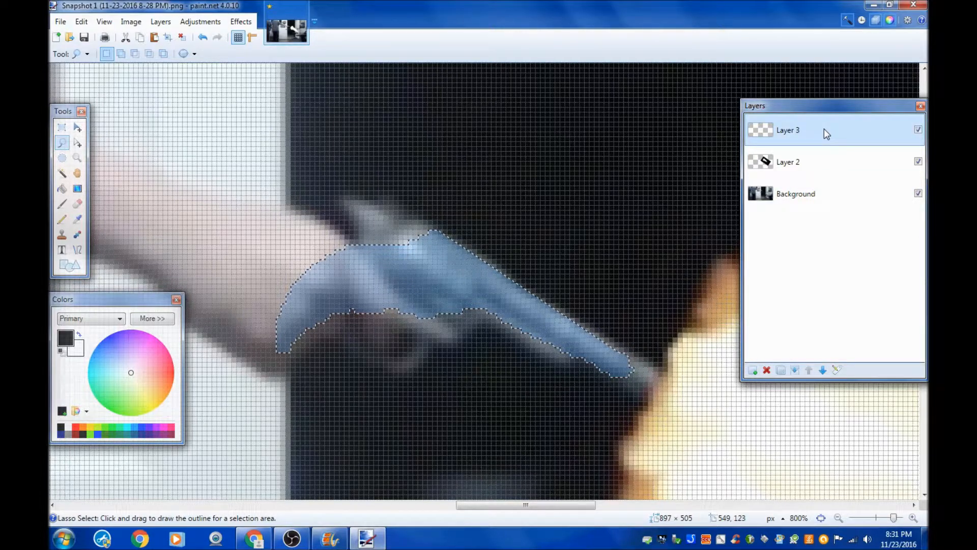
key(m)
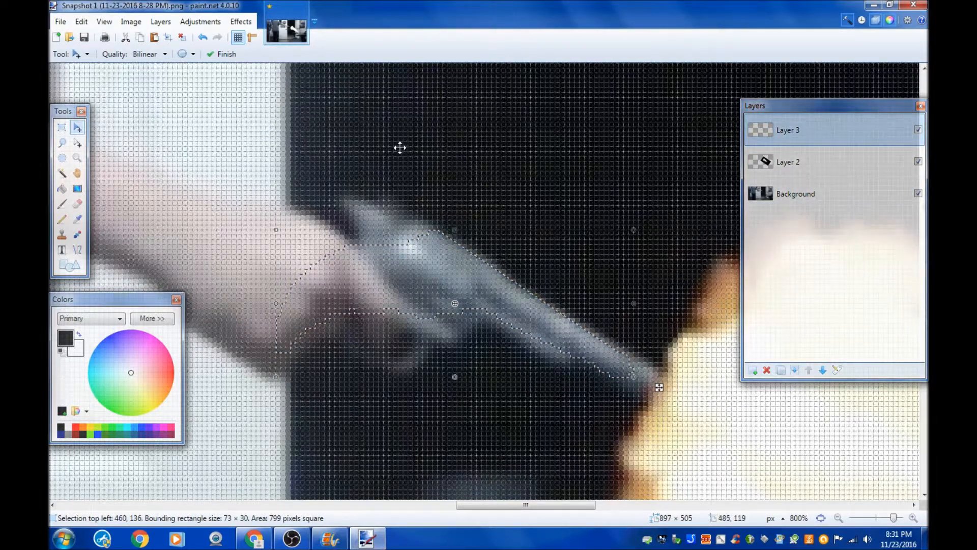
click(242, 22)
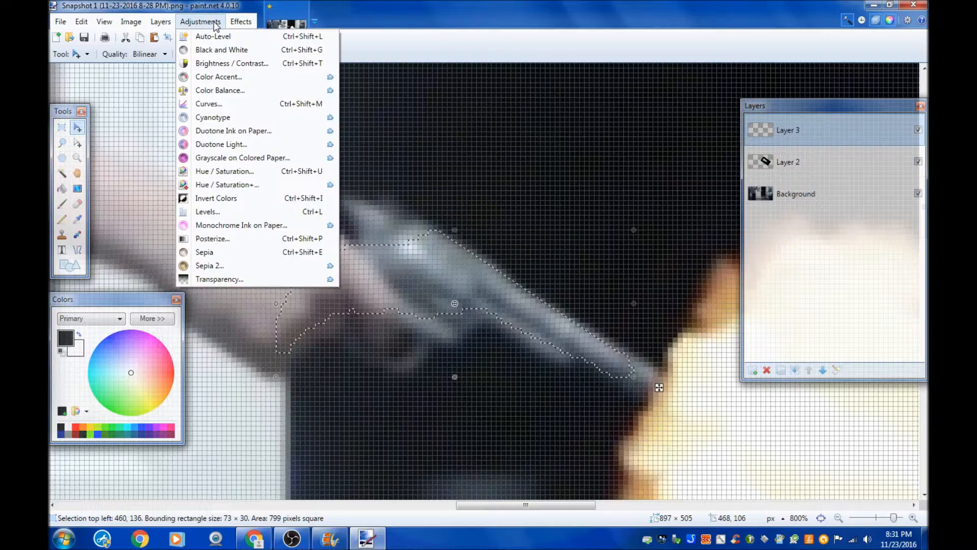
mouse_move(181, 25)
click(214, 65)
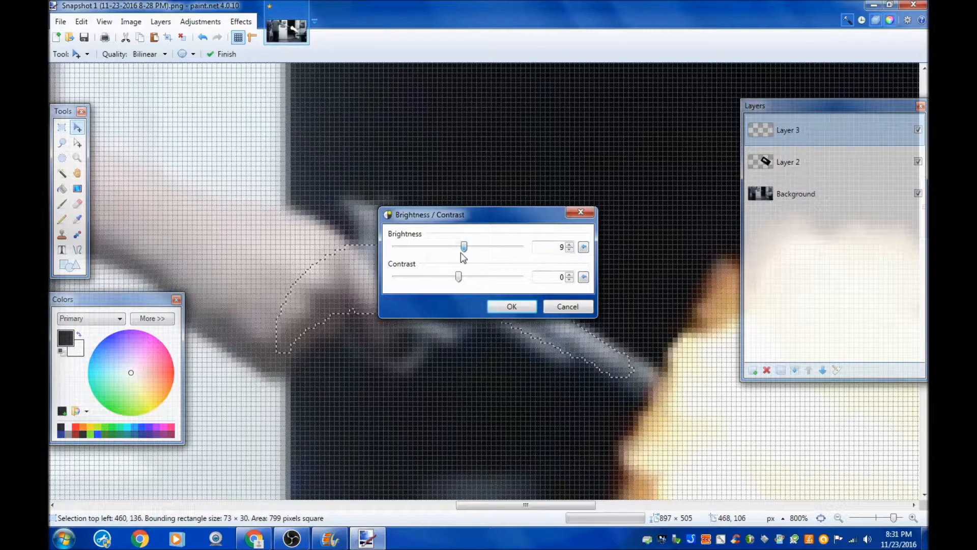
drag(459, 247, 488, 259)
drag(500, 219, 590, 109)
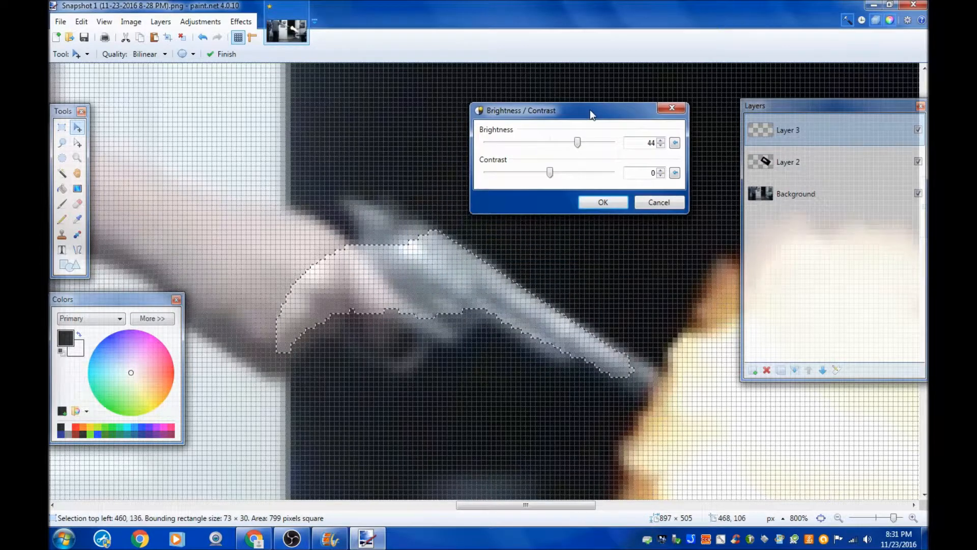
click(591, 201)
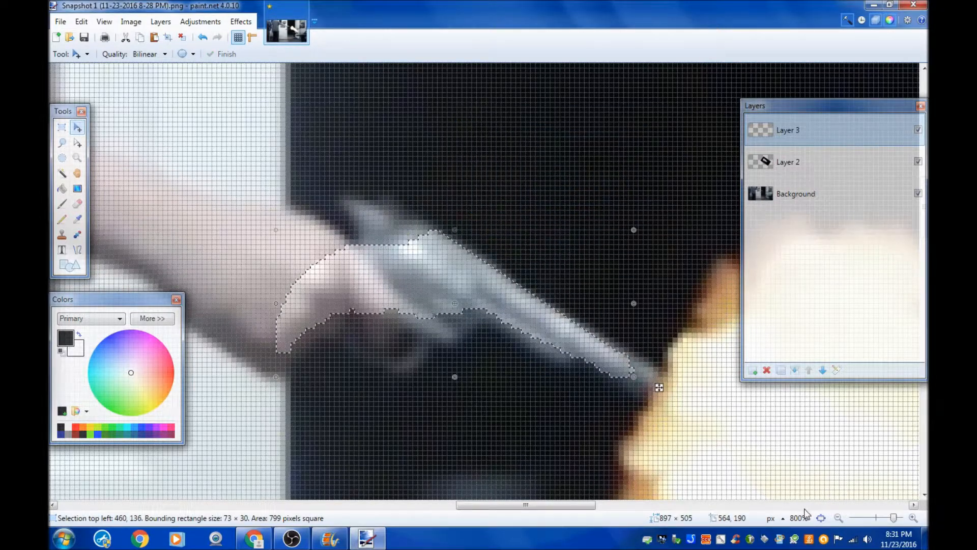
Step: Check the brightened hand and gun at wider and closer views, and clear the selection around them
drag(567, 505, 545, 502)
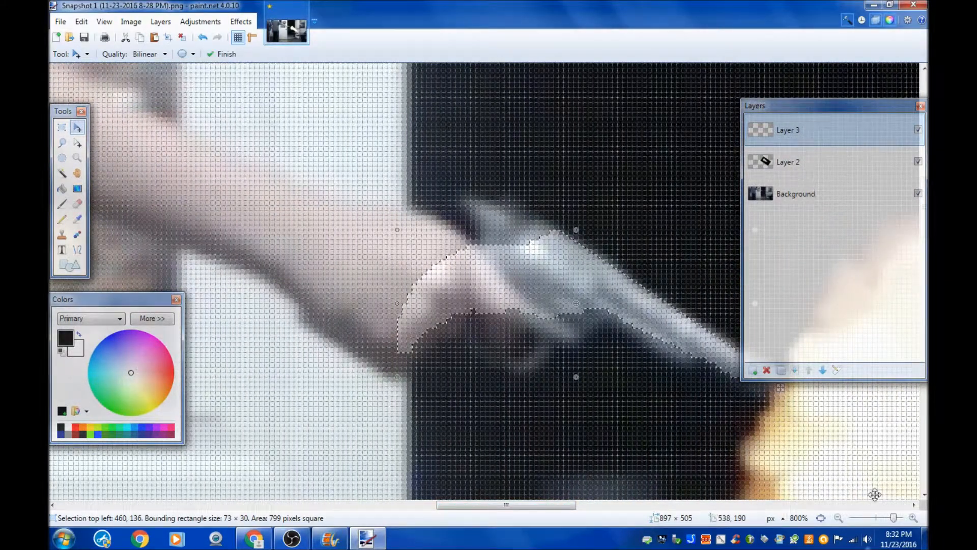
drag(894, 518, 880, 519)
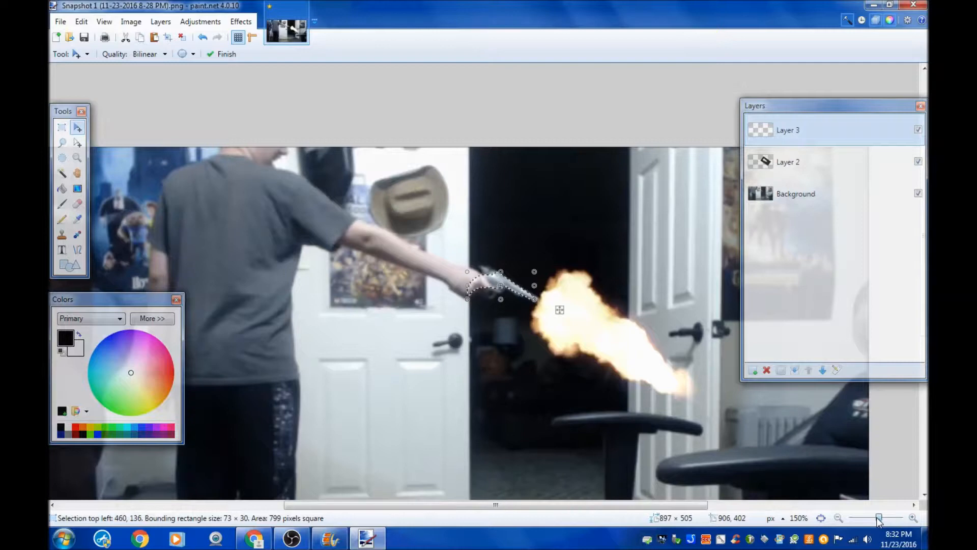
click(464, 401)
drag(879, 519, 884, 520)
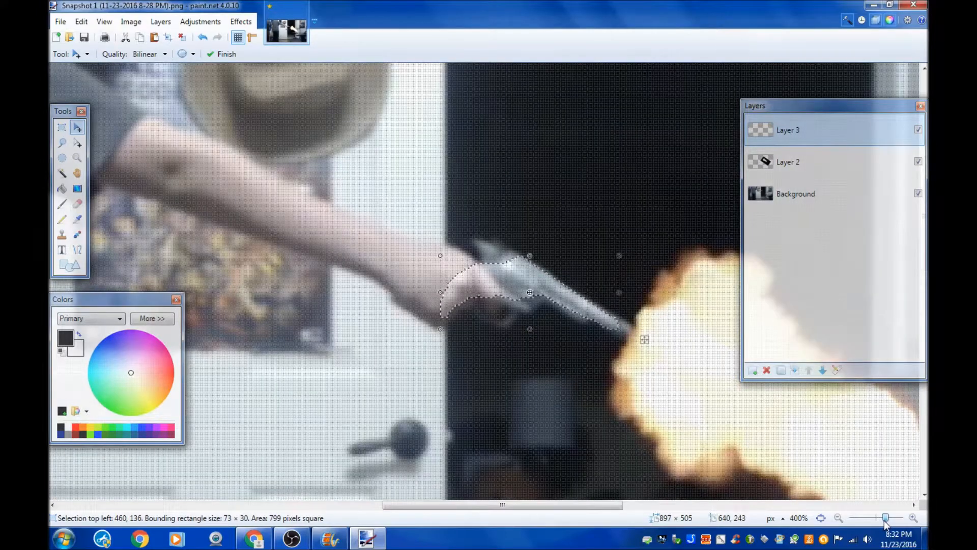
key(ctrl+d)
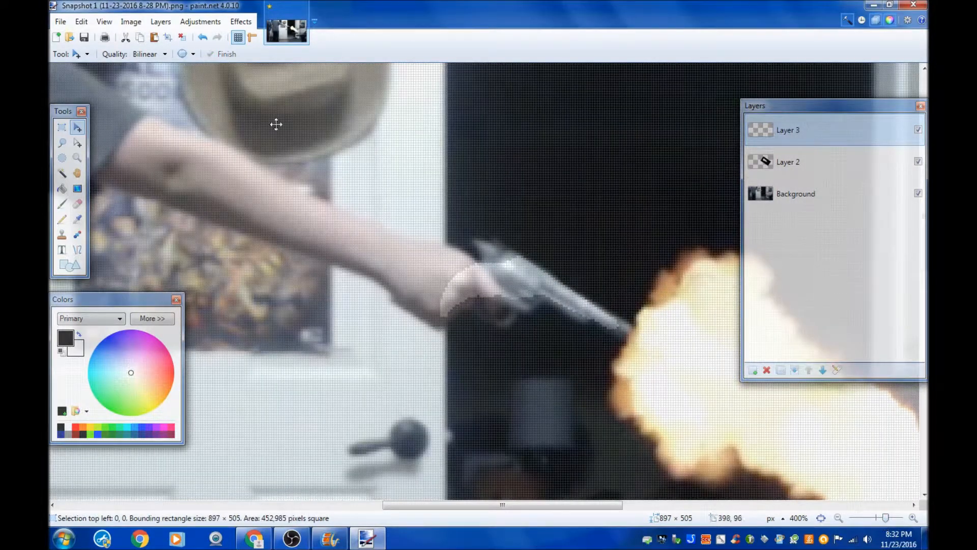
Step: Soften the edges of the brightened hand and gun on Layer 3 with Feather Object at a radius of 10
click(241, 22)
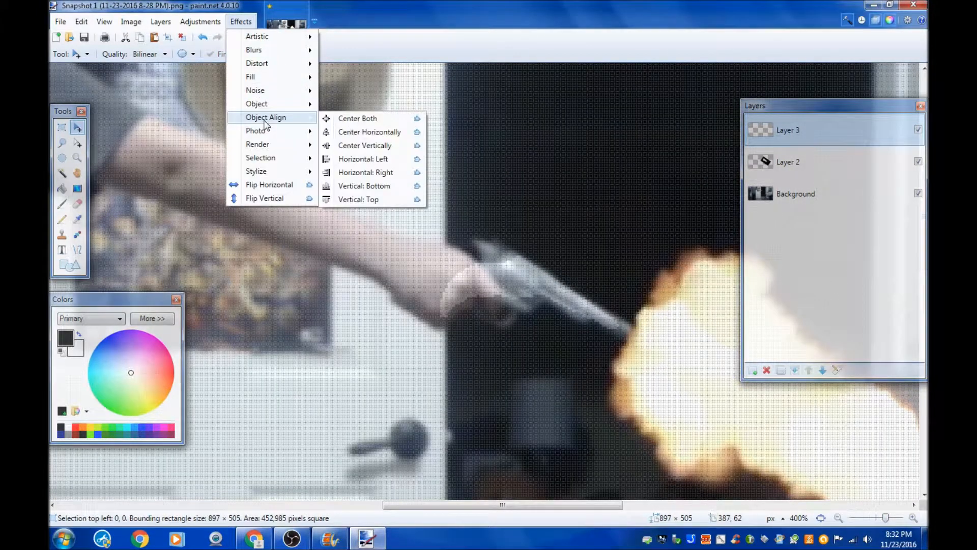
mouse_move(274, 105)
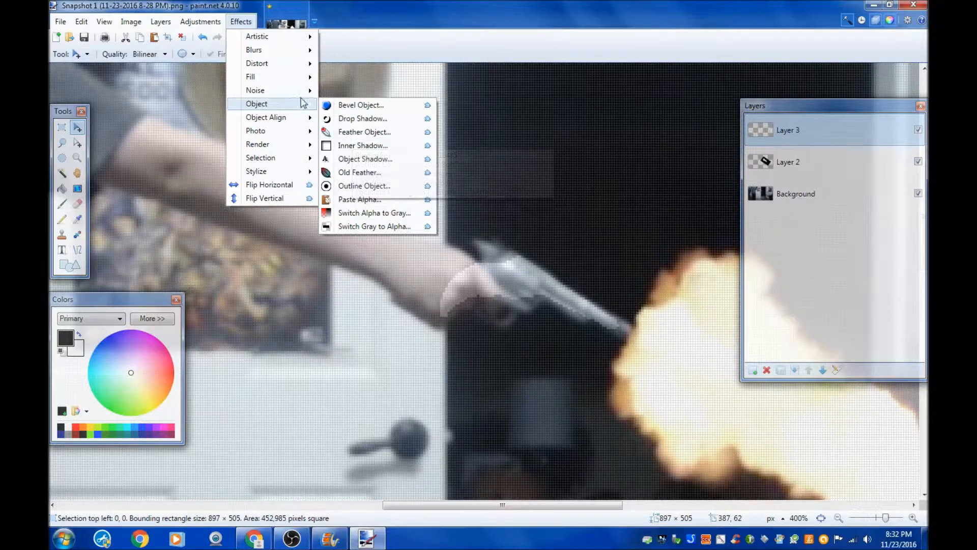
click(371, 135)
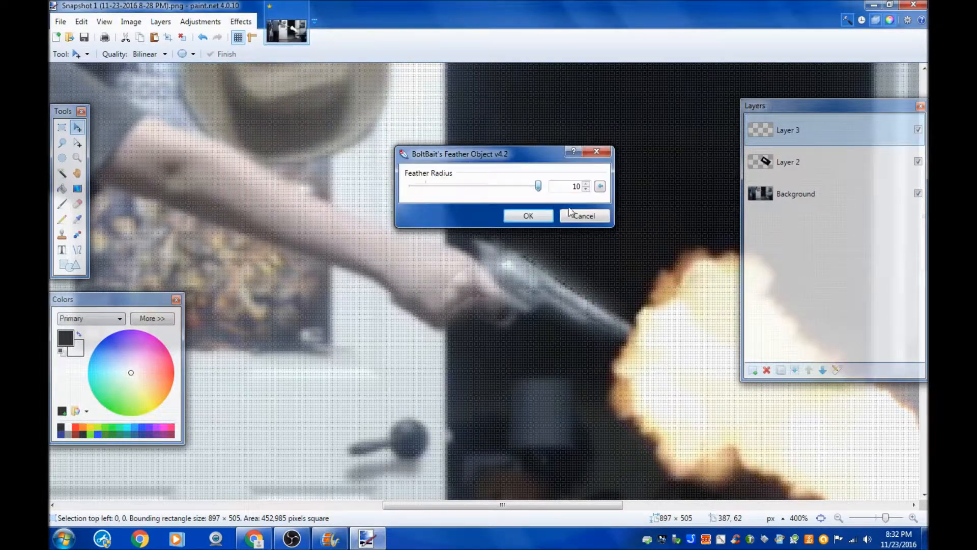
click(530, 215)
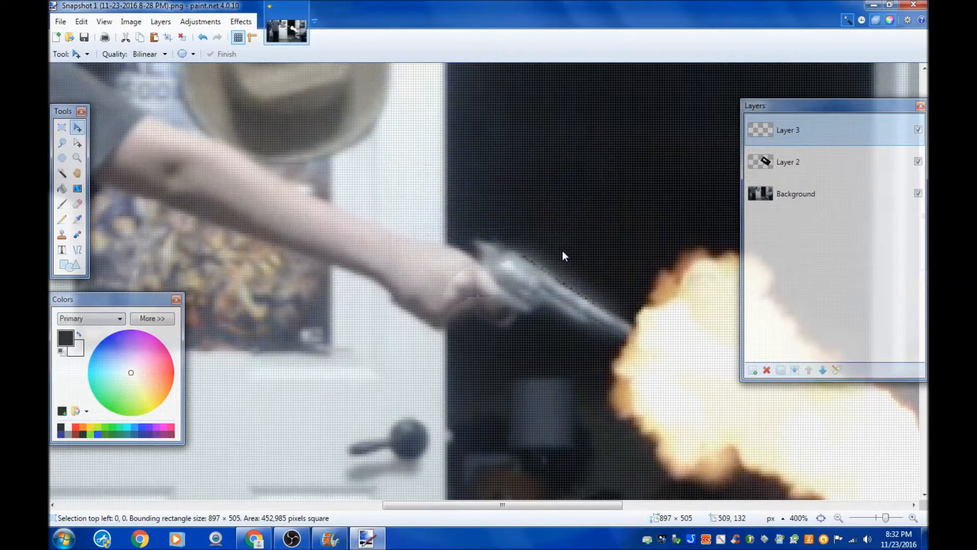
Step: Apply a centered Motion Blur to the muzzle flash on Layer 2 with angle -33.42 and distance 34
drag(506, 508, 570, 489)
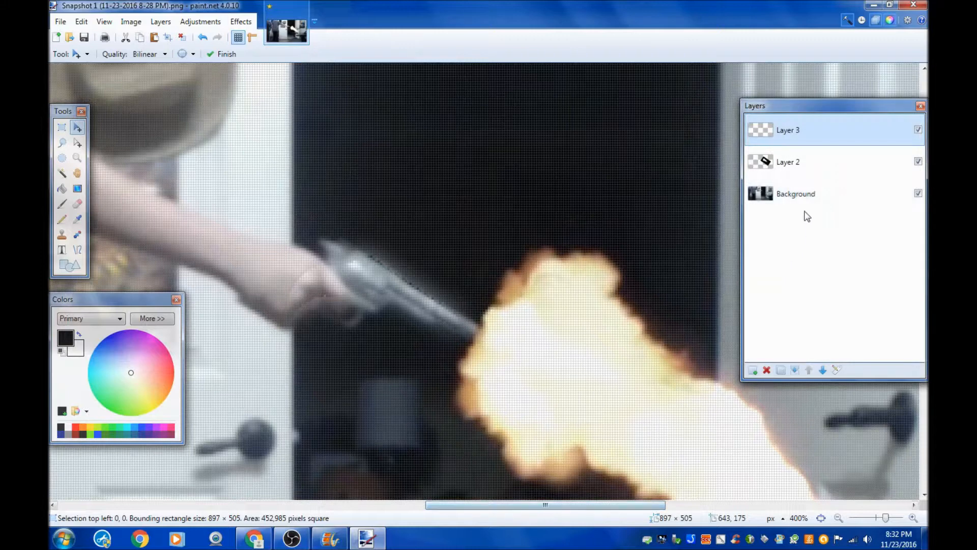
click(807, 201)
click(802, 166)
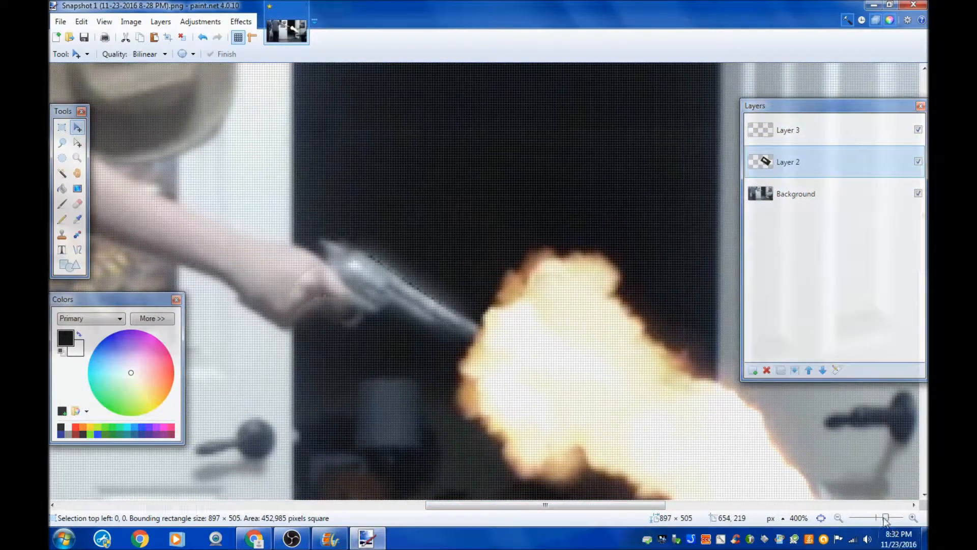
drag(886, 519, 877, 518)
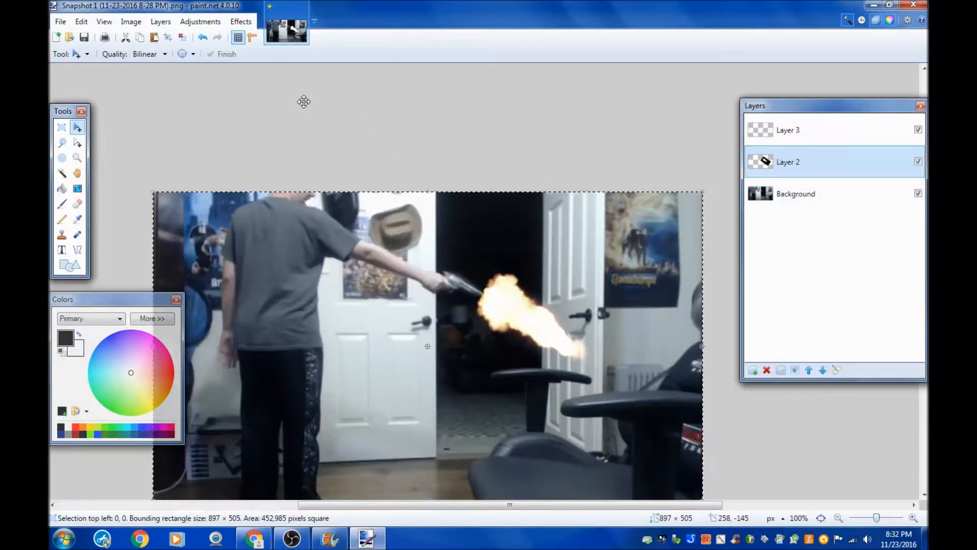
click(240, 21)
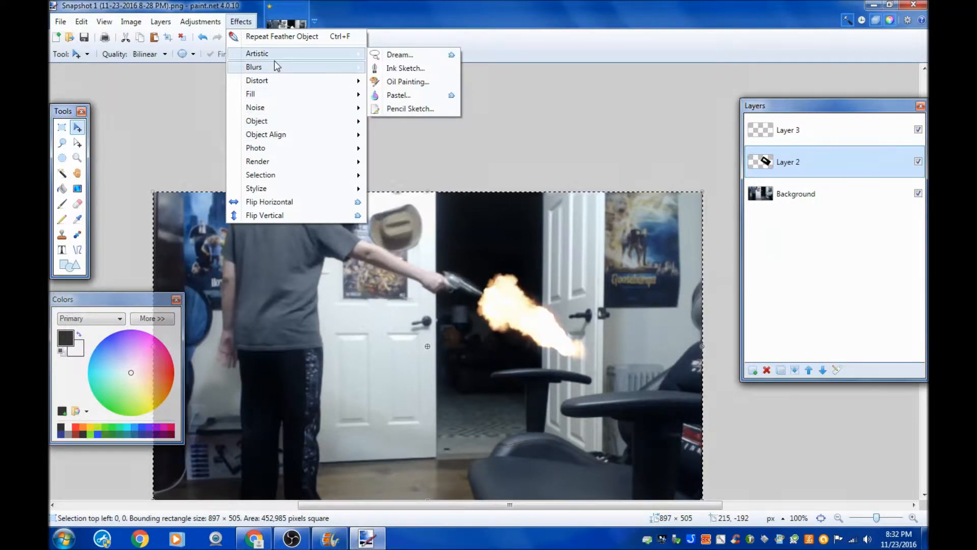
mouse_move(276, 66)
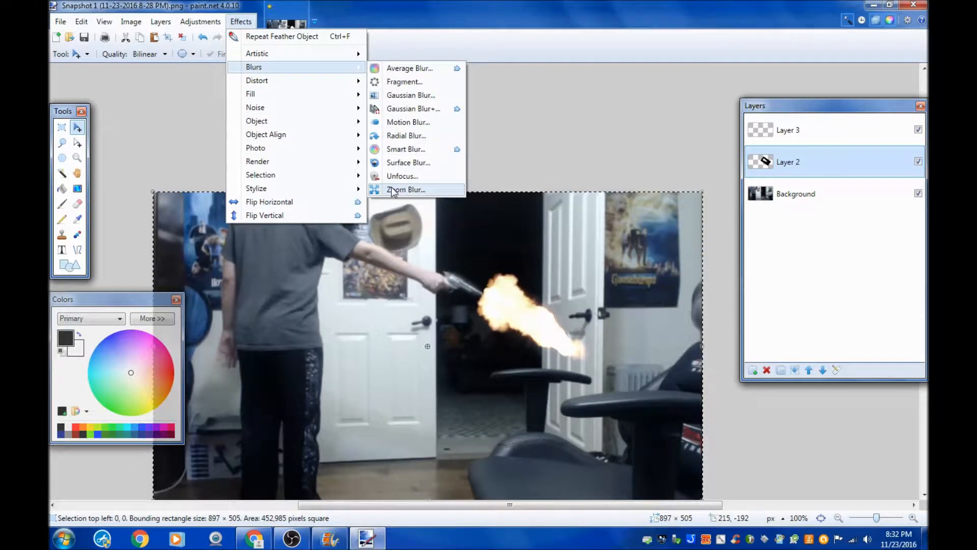
click(408, 123)
drag(523, 135, 530, 144)
drag(440, 181, 570, 190)
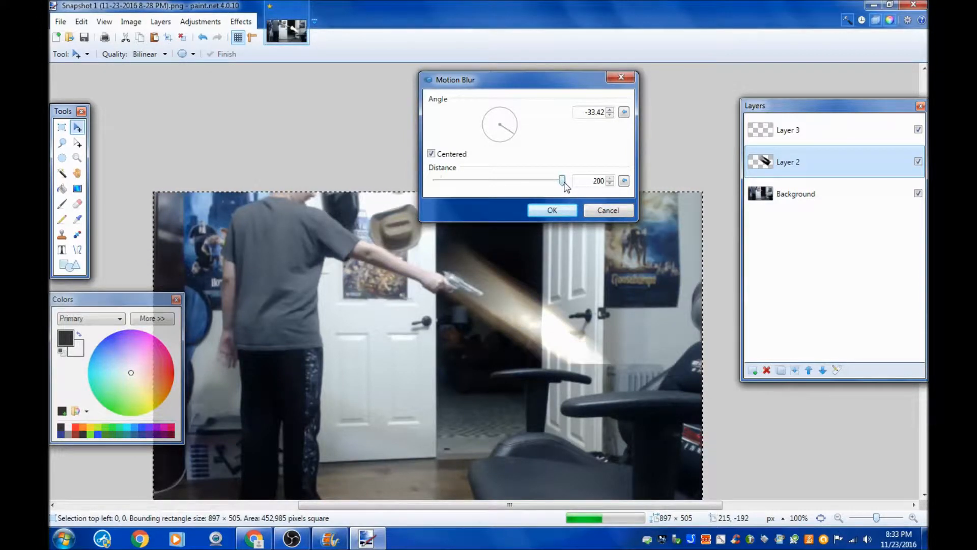
drag(560, 182, 457, 180)
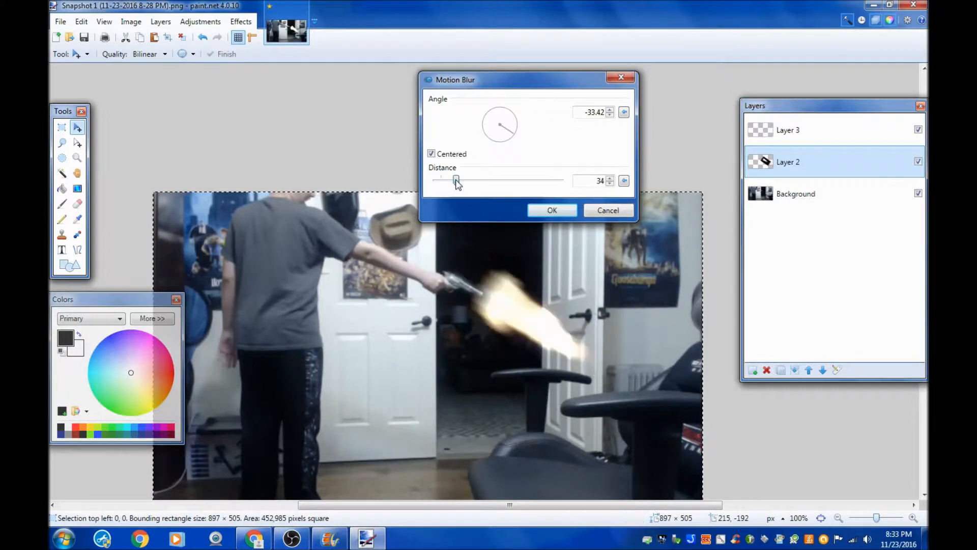
click(563, 213)
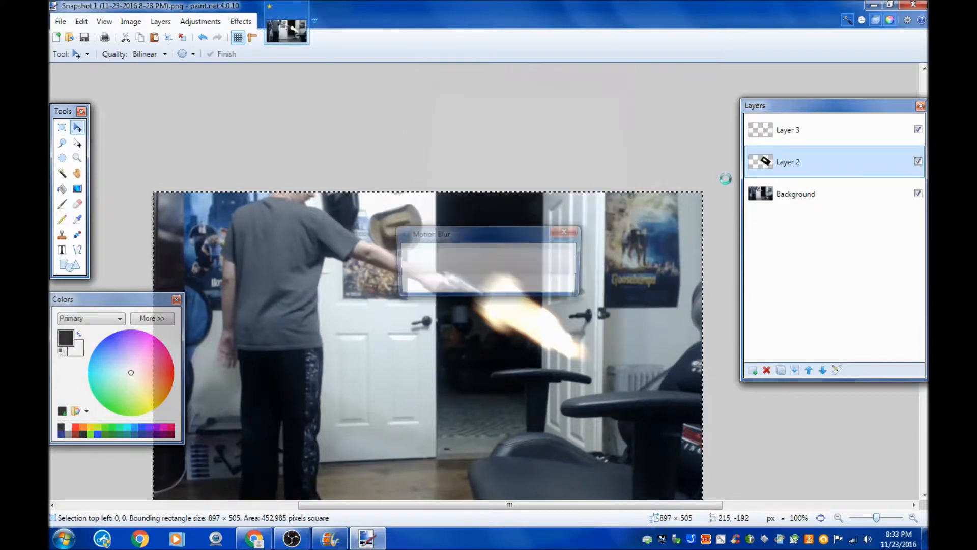
Step: Shift the blurred flash about 13 pixels left and 3 pixels up onto the barrel, and merge Layers 3 and 2 into the Background
drag(517, 304, 510, 302)
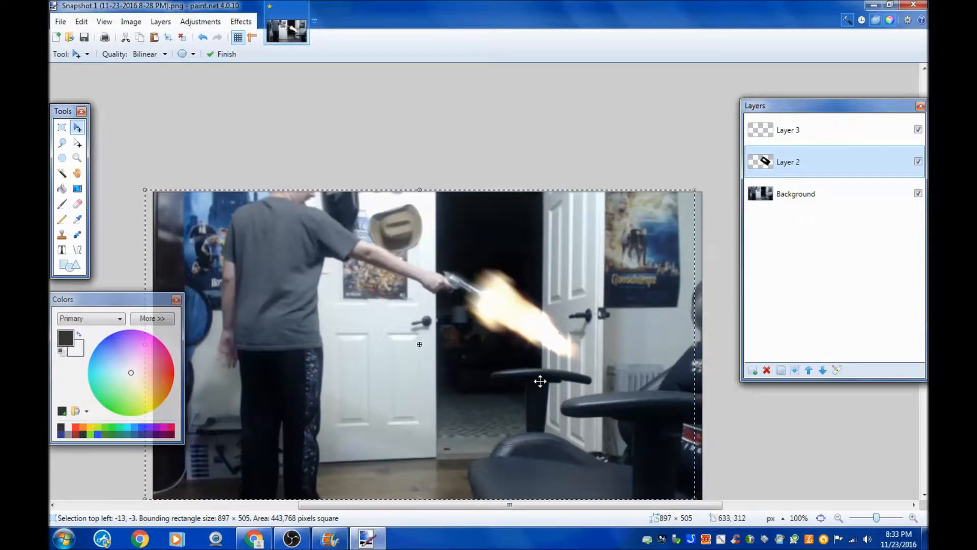
mouse_move(876, 518)
mouse_down()
mouse_move(890, 519)
mouse_move(878, 519)
mouse_up()
click(788, 130)
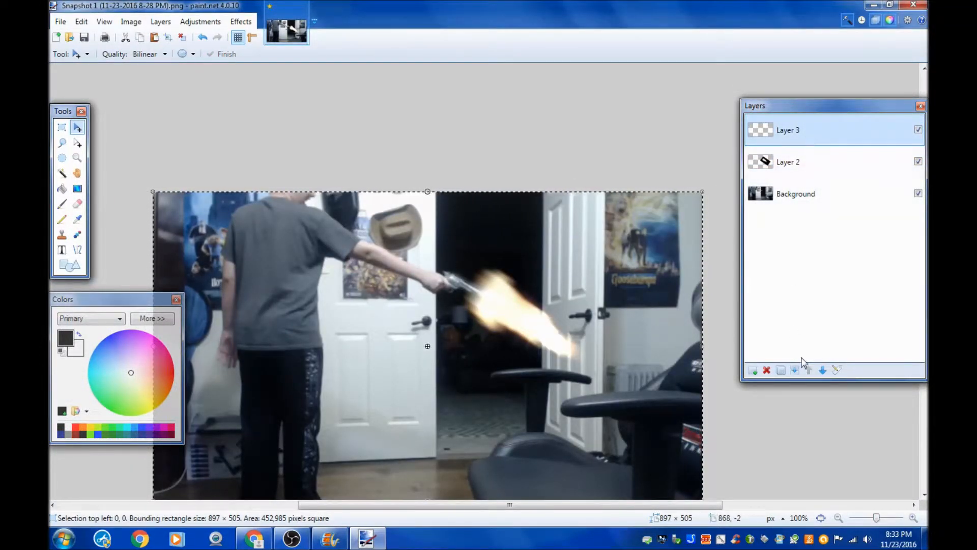
click(795, 374)
click(796, 374)
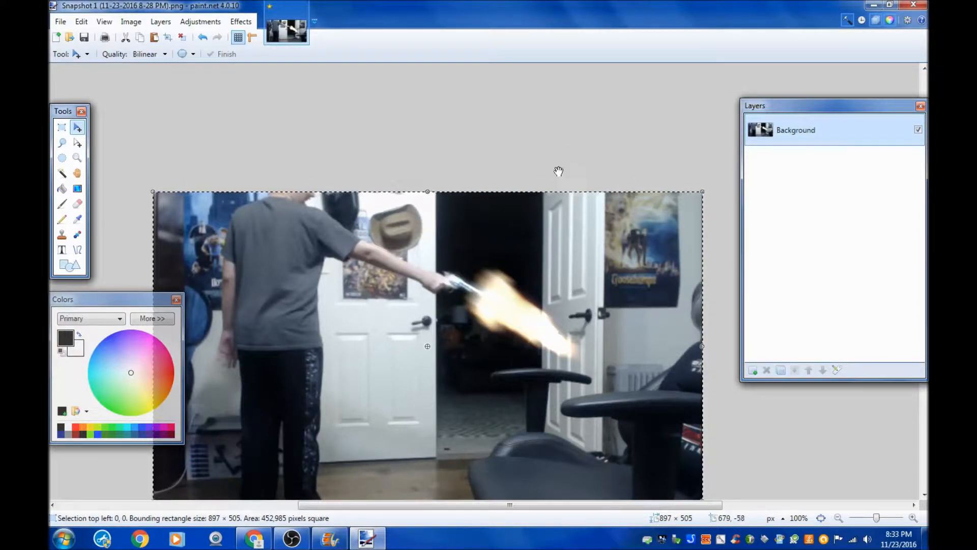
Step: Brighten the whole merged image with brightness 18 and contrast 0, and compare it with the unadjusted version
click(200, 21)
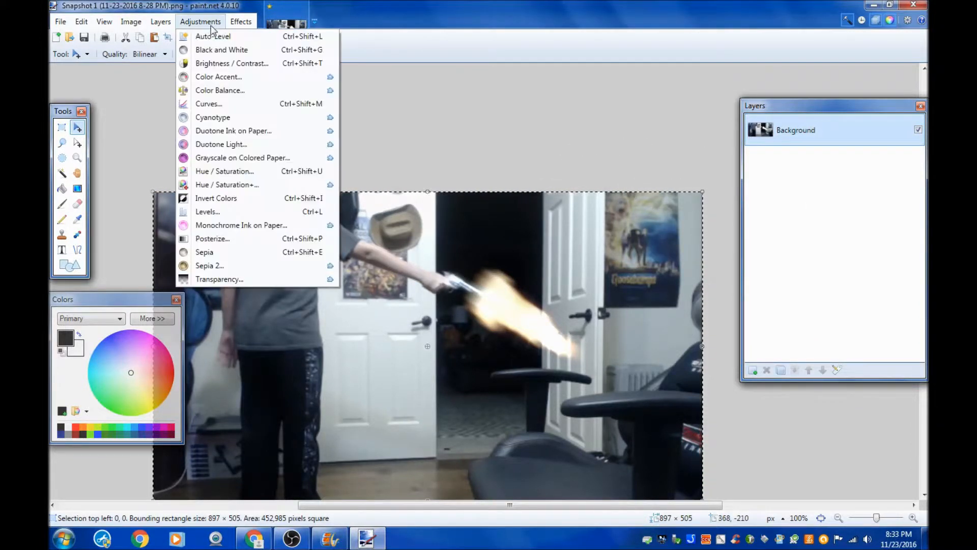
click(214, 63)
drag(428, 215, 550, 97)
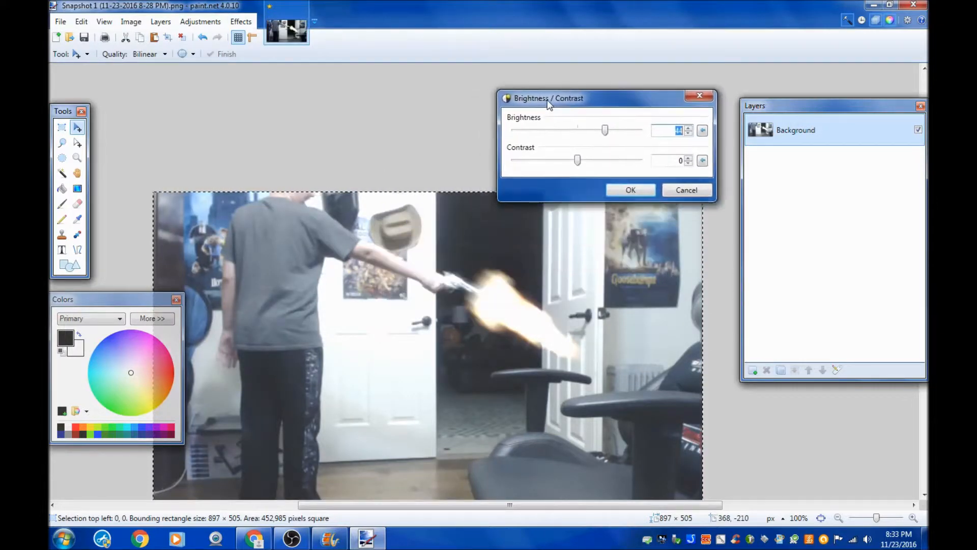
drag(610, 131, 594, 136)
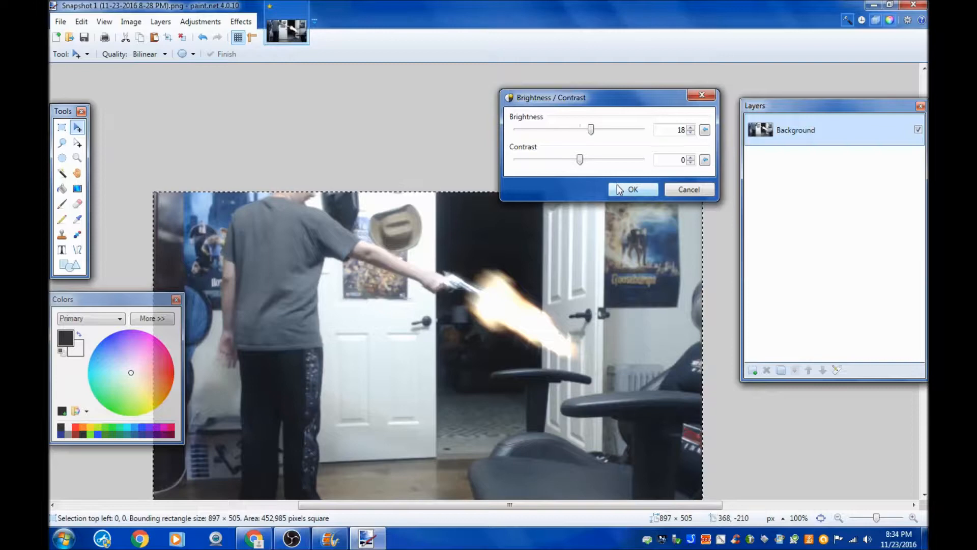
click(618, 190)
click(205, 39)
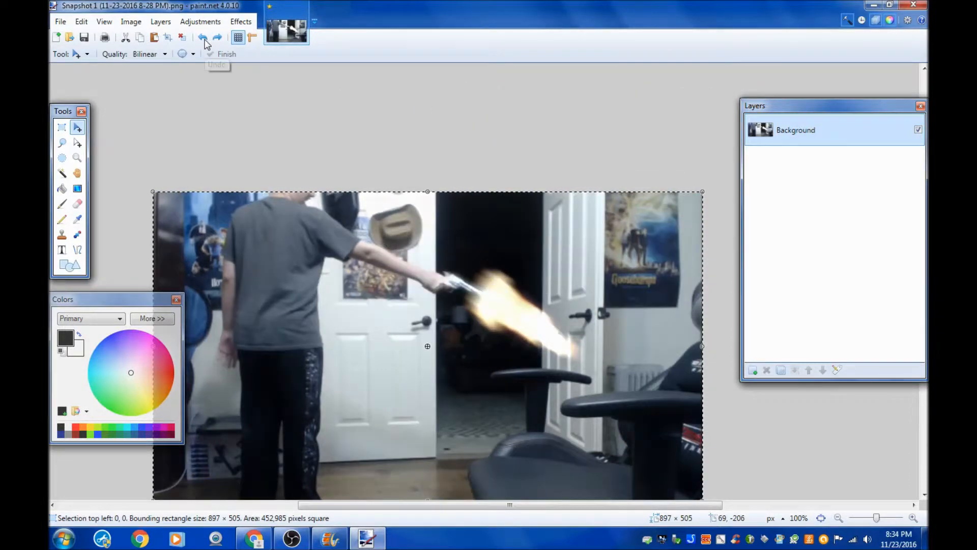
click(218, 37)
Step: Save the image as a new PNG named "Muzzle flsh" in the Pictures library
click(61, 21)
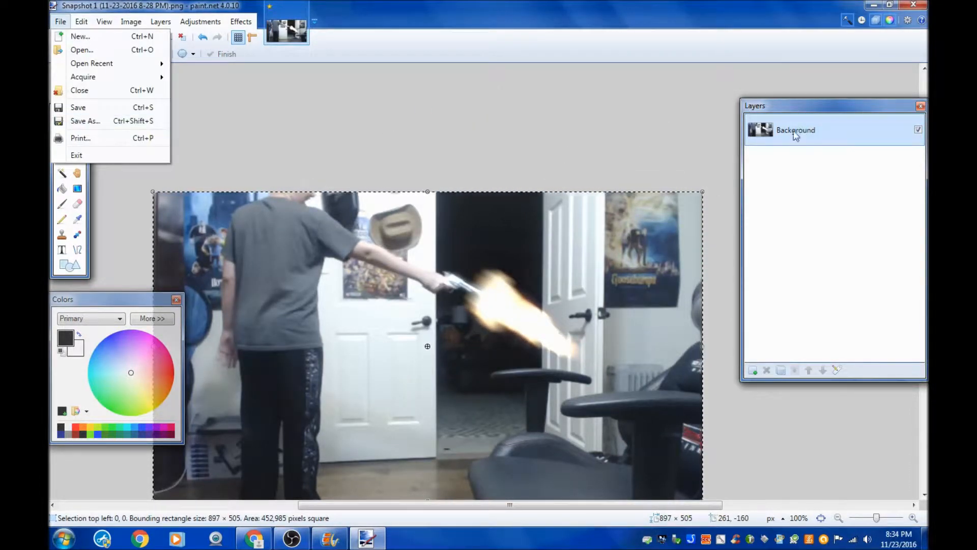
click(128, 122)
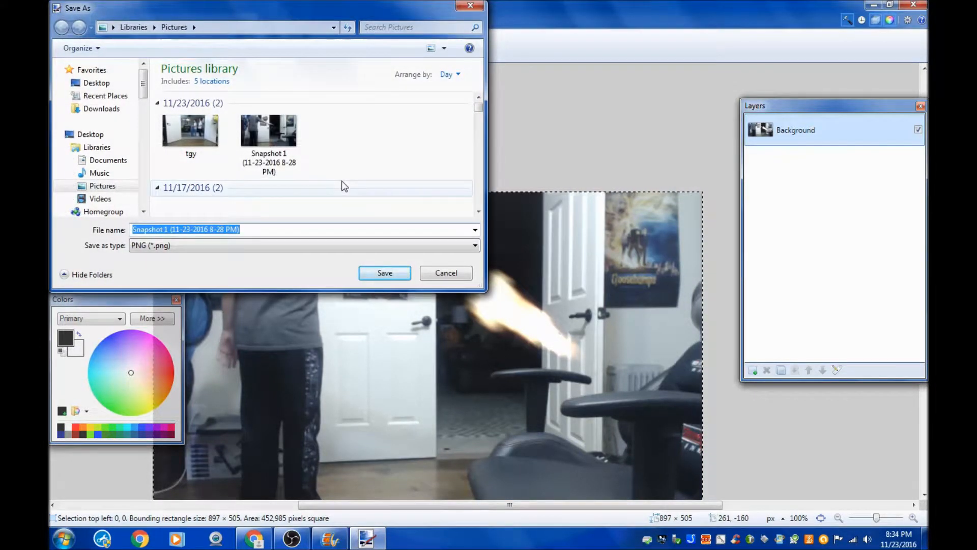
key(BackSpace)
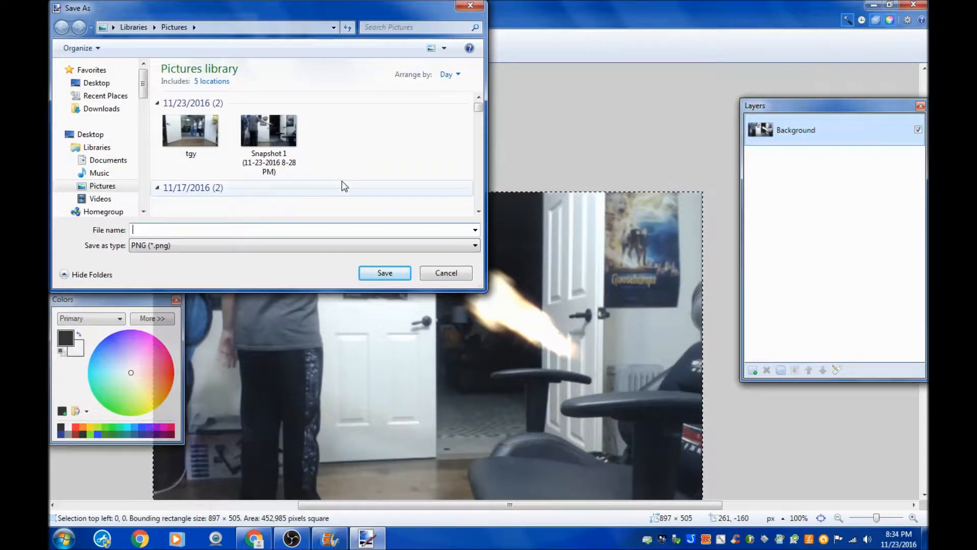
click(179, 246)
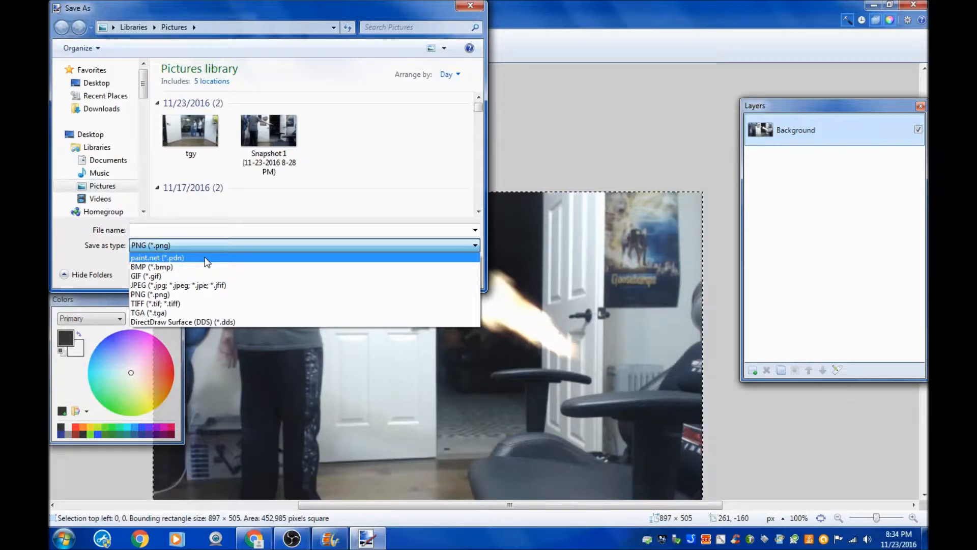
click(153, 230)
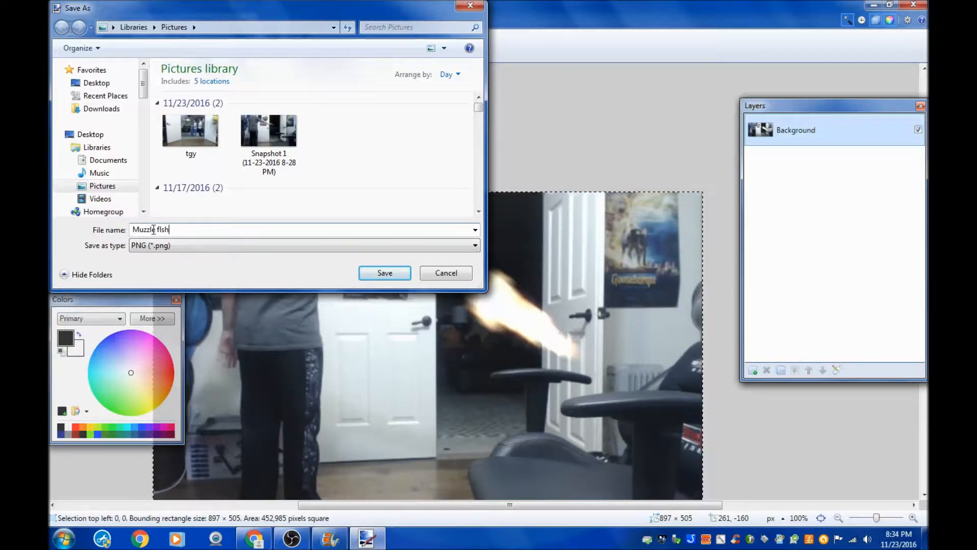
click(390, 273)
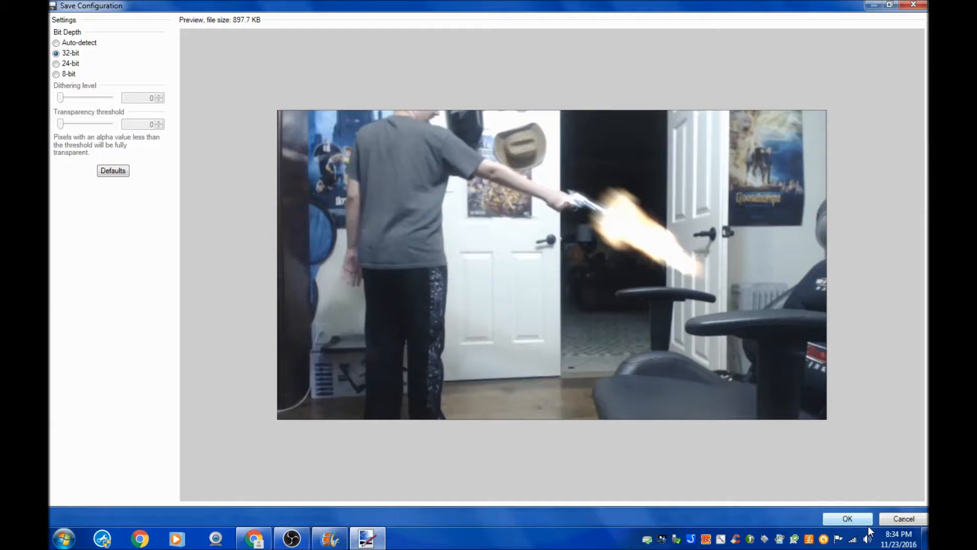
Step: Compare the 8-bit and 24-bit depths in the PNG preview, and save the image at 32-bit
click(60, 75)
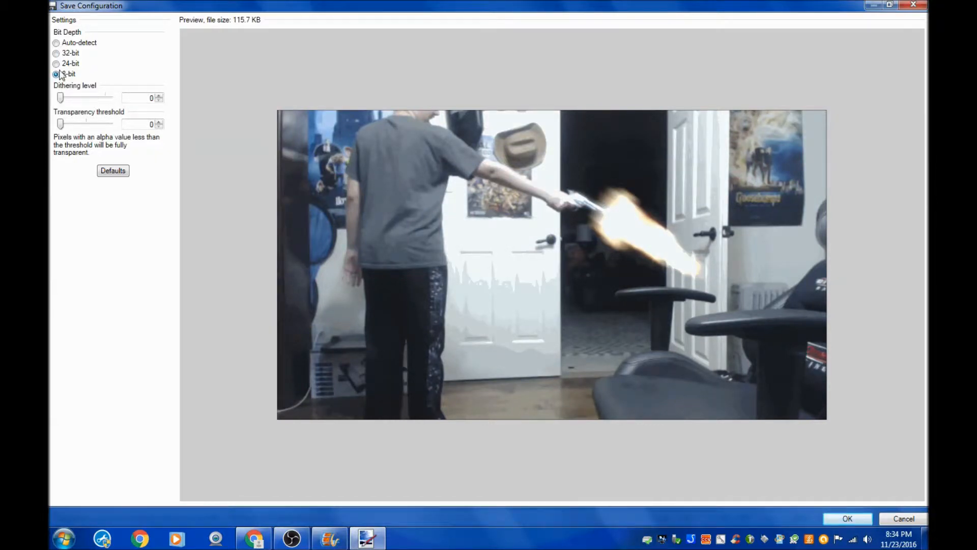
click(56, 64)
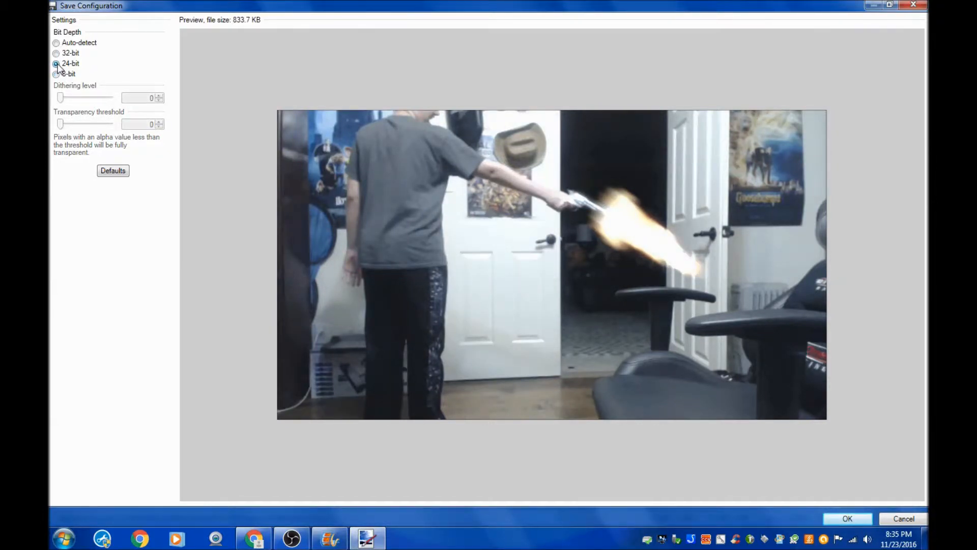
click(56, 74)
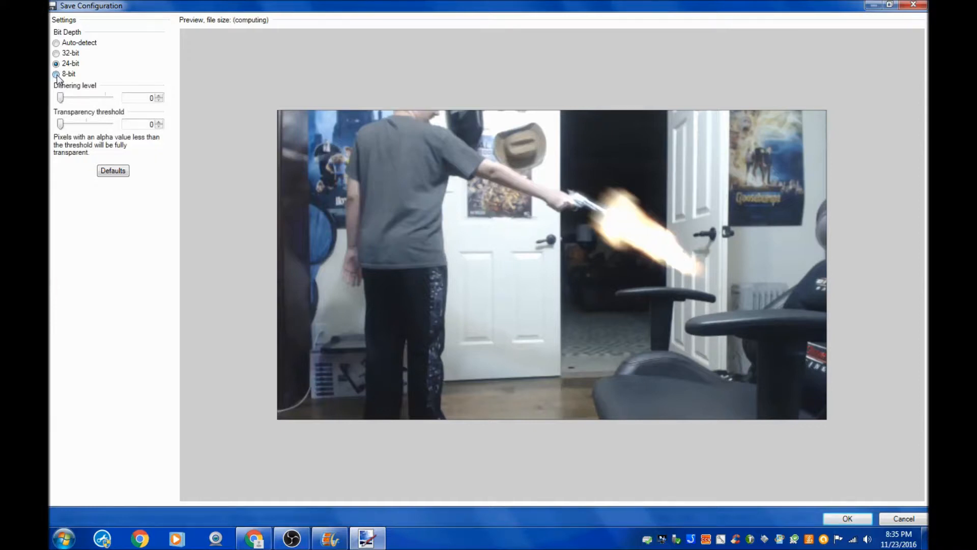
click(56, 53)
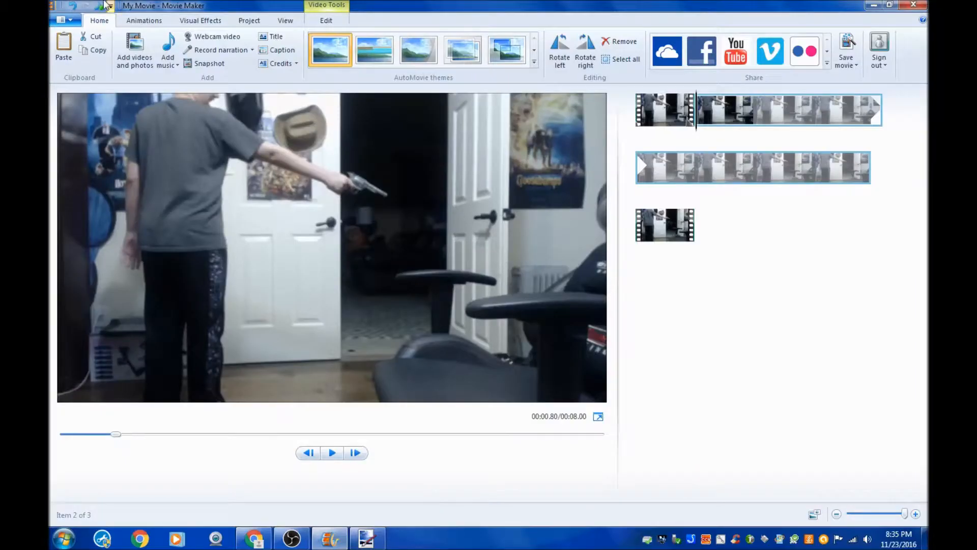
Step: In Movie Maker, search the libraries for "muzzl" and add the Muzzle flsh image after the plain snapshot
click(134, 47)
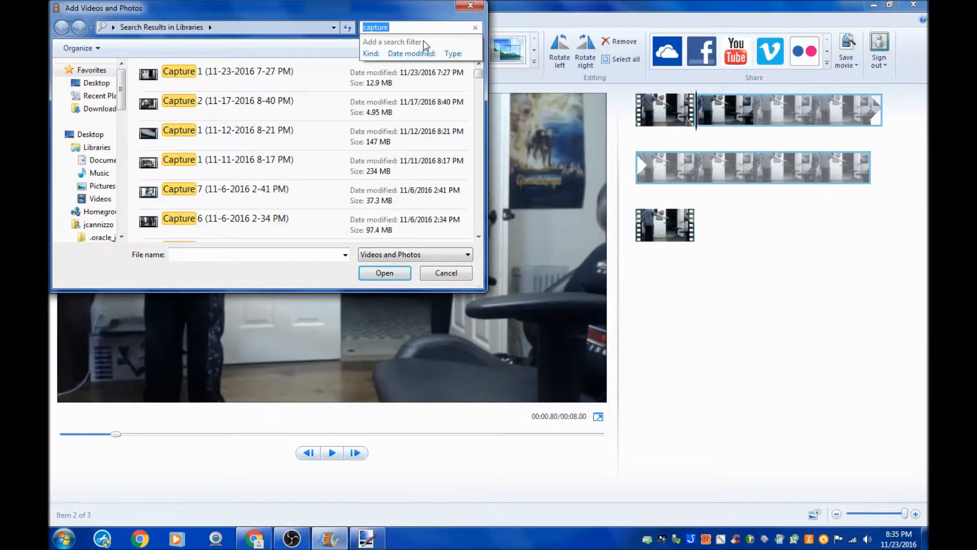
text(muzzl)
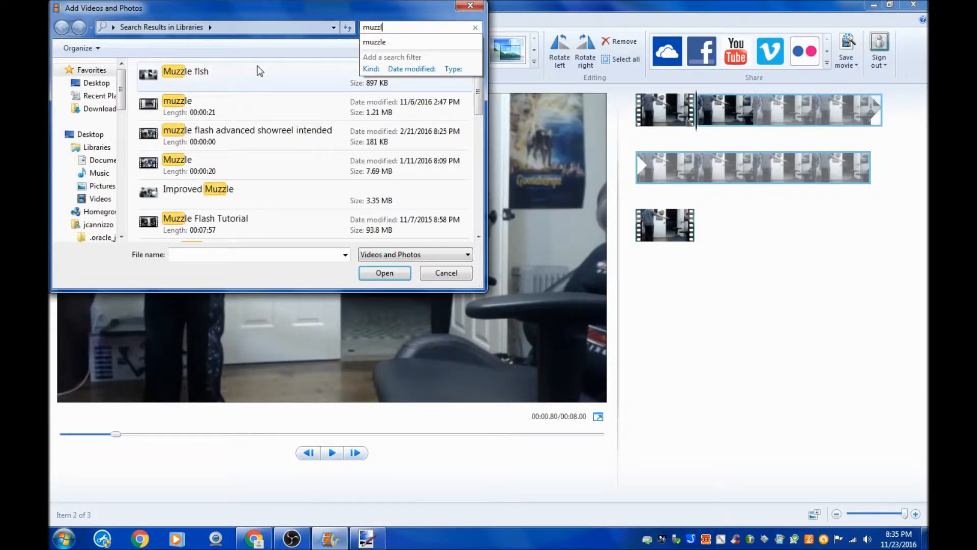
double_click(225, 70)
Step: Preview the start of the movie and remove the plain Snapshot 1 image in front of the muzzle flash image
mouse_move(847, 283)
mouse_down()
mouse_move(767, 145)
mouse_move(708, 110)
mouse_move(793, 105)
mouse_move(919, 246)
mouse_move(925, 271)
mouse_up()
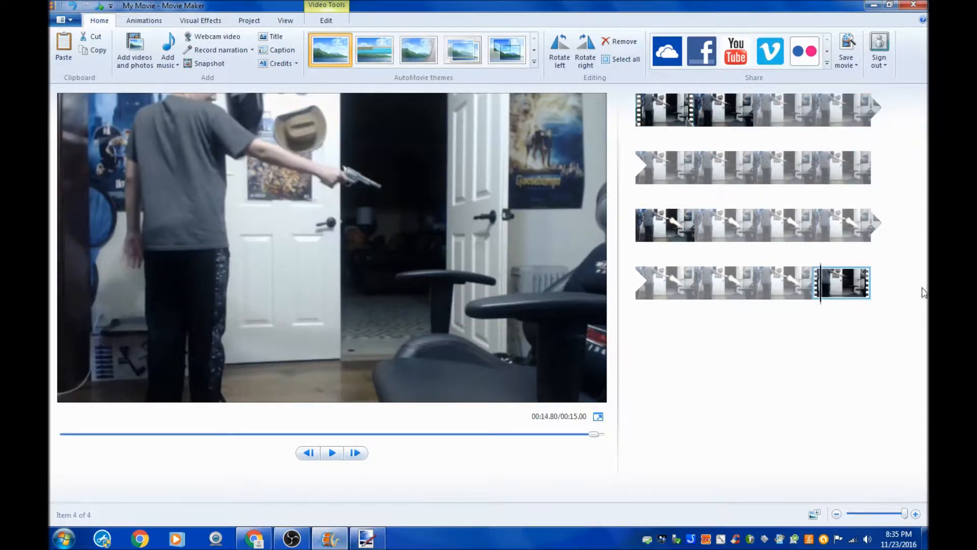
drag(904, 514, 844, 513)
click(671, 111)
key(space)
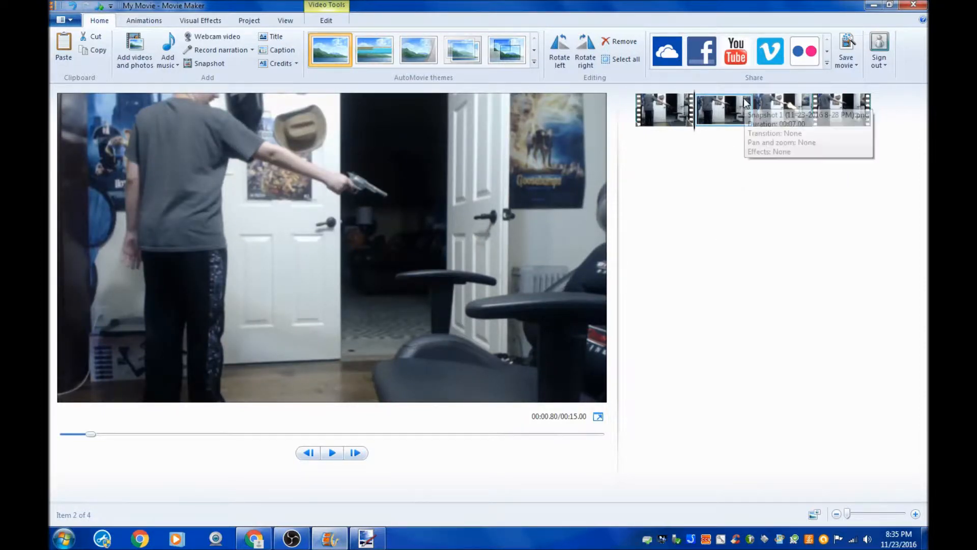
right_click(737, 112)
click(768, 188)
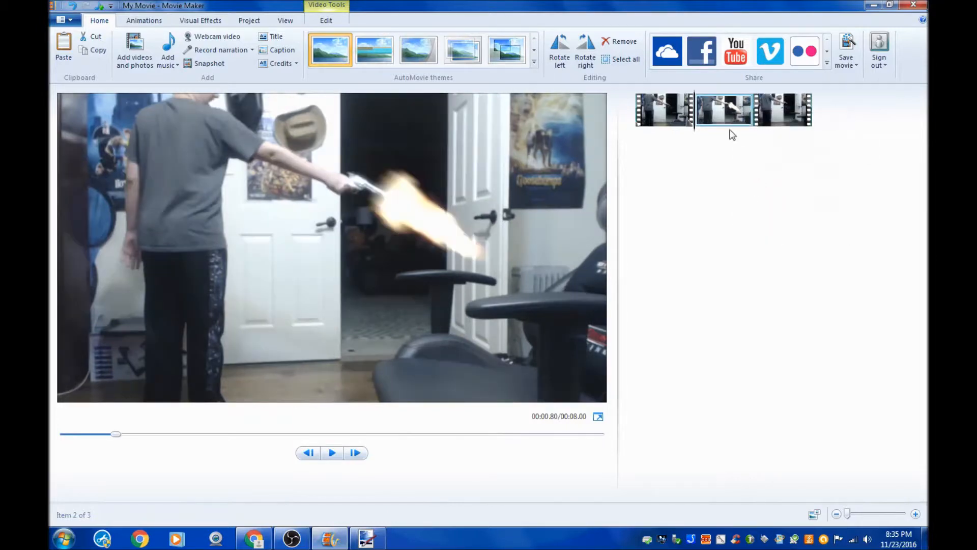
Step: Play the movie from the first clip to check how the muzzle flash image follows it
click(650, 102)
key(space)
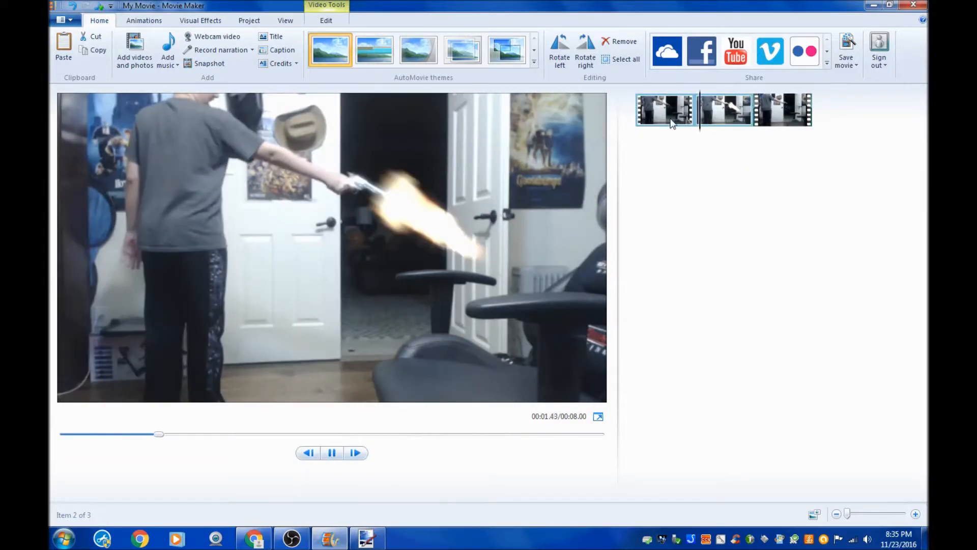
Step: Stop playback and set the duration of the muzzle flash image to 0.03 seconds
key(space)
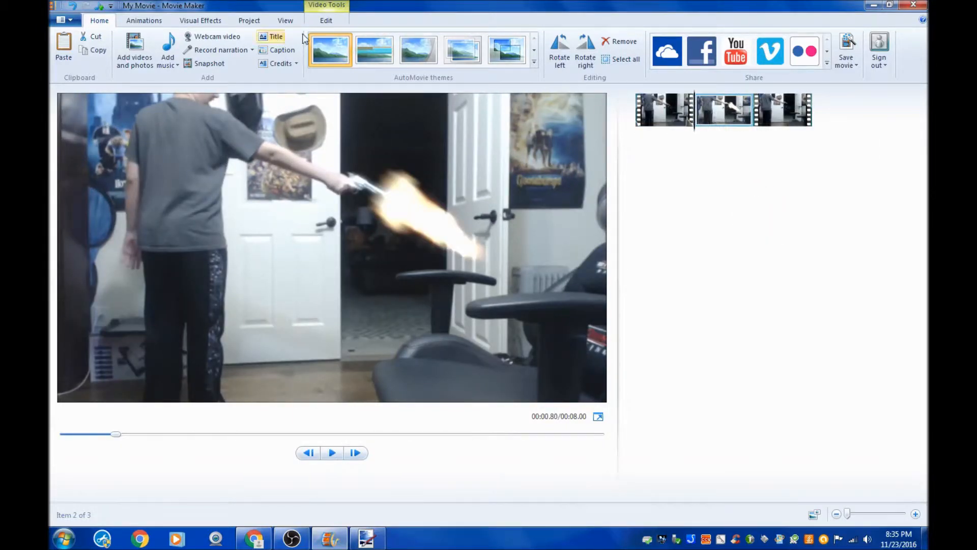
click(325, 21)
click(286, 58)
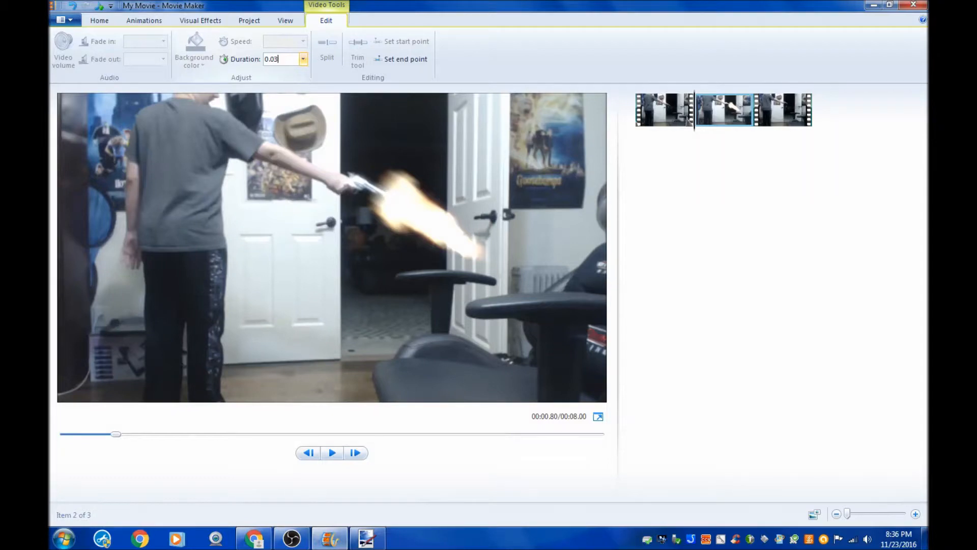
text(0.03)
key(Return)
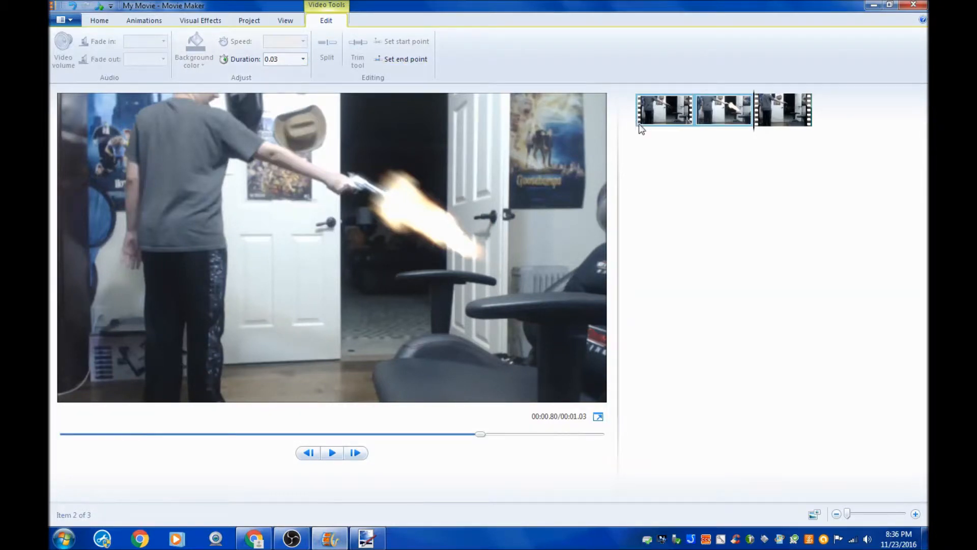
Step: Play the movie from the first clip and compare that clip with the shortened muzzle flash image
click(656, 108)
key(space)
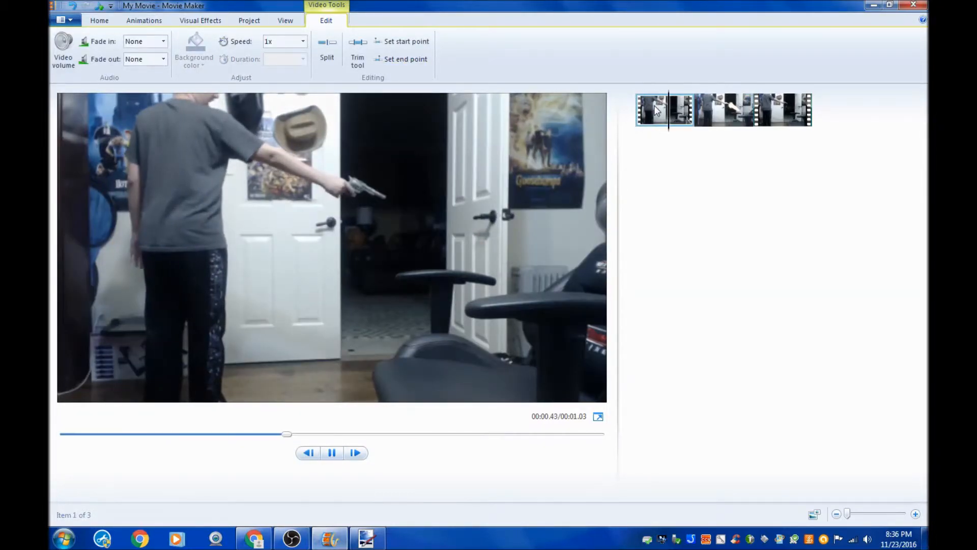
click(698, 107)
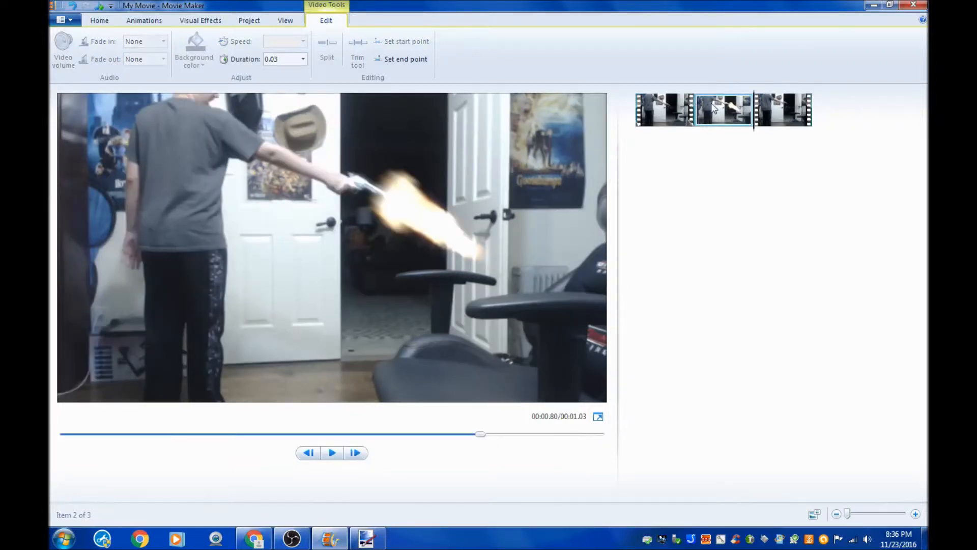
click(673, 107)
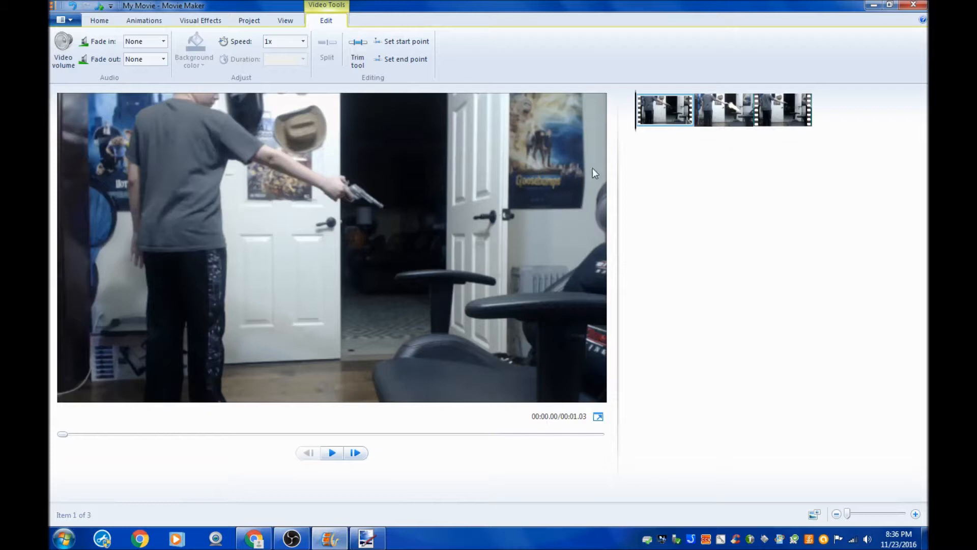
click(729, 125)
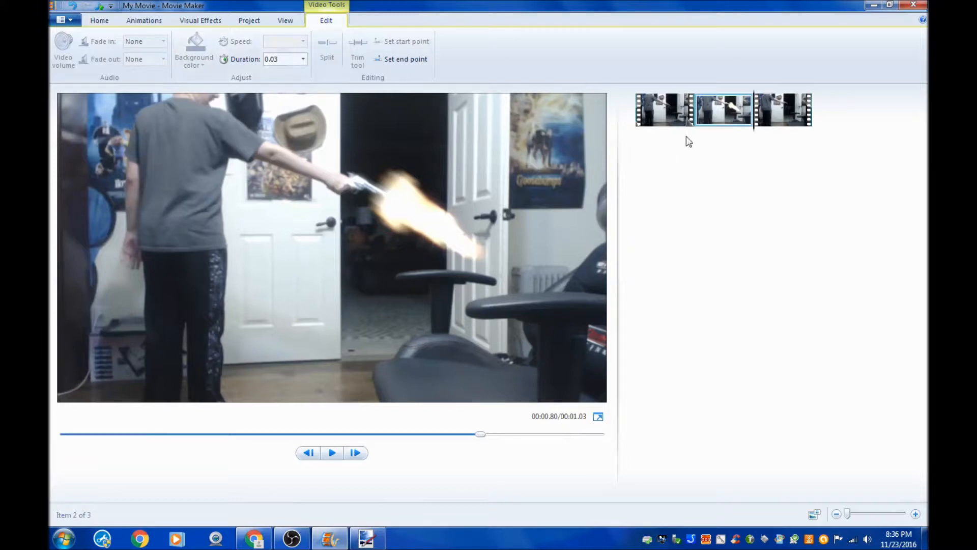
mouse_move(704, 121)
Step: Search the Downloads folder for "gun" and add the Gun Shot Sound Effect mp3 as the movie's music
click(99, 20)
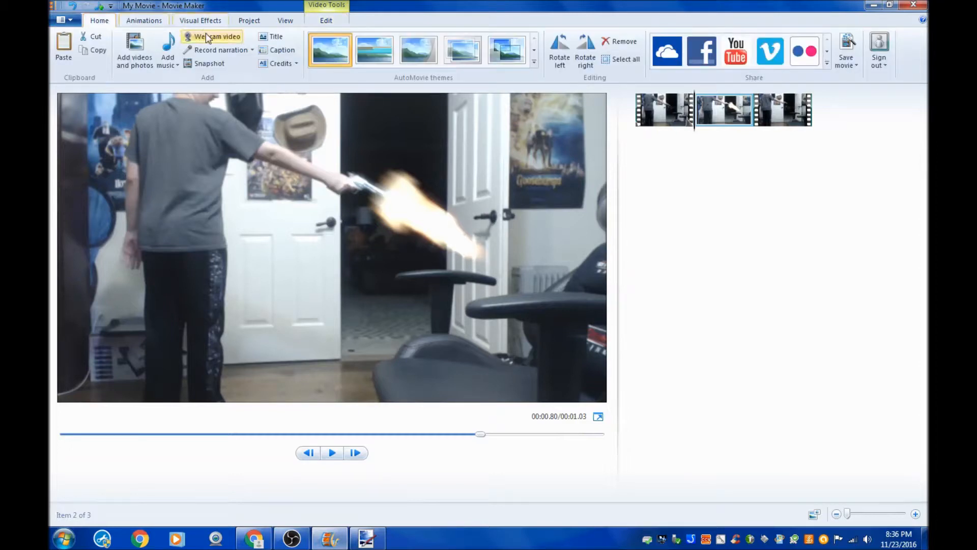
click(173, 55)
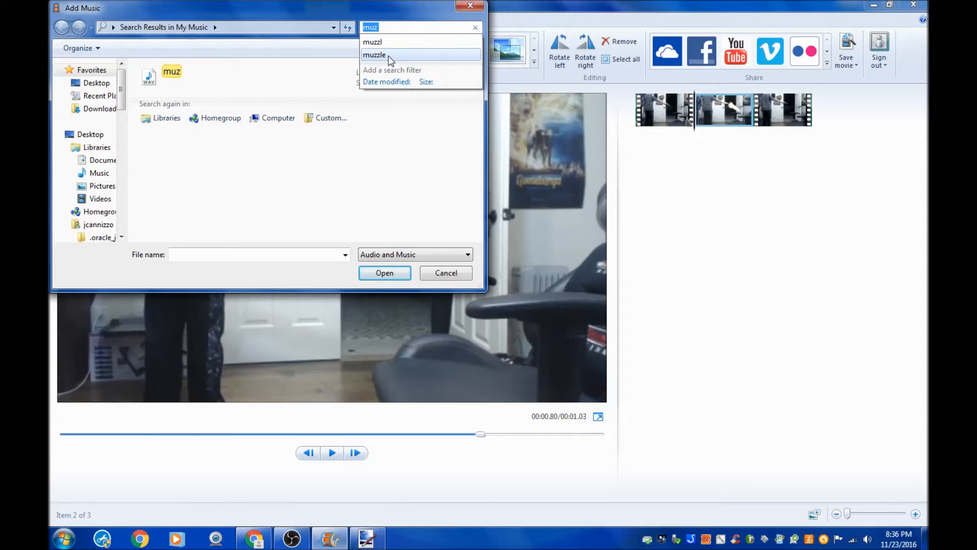
click(108, 109)
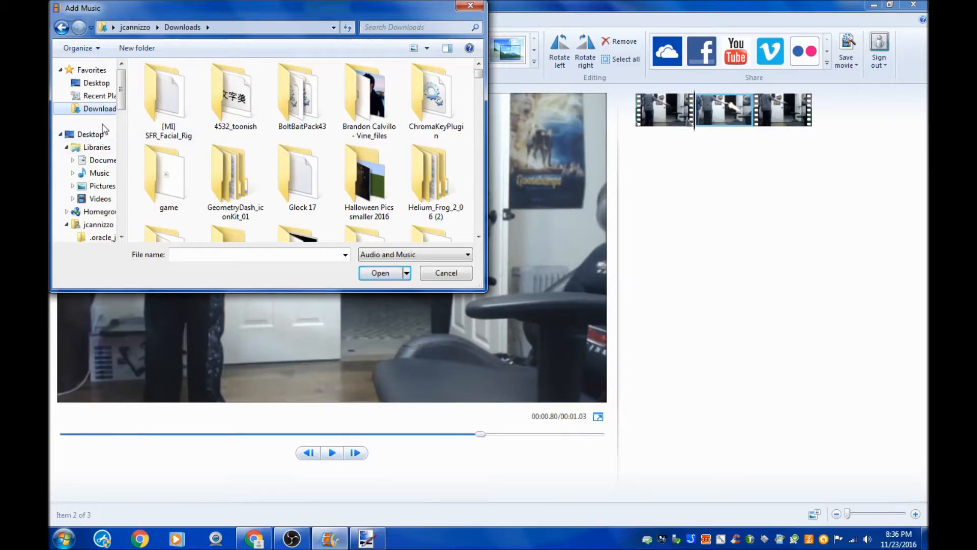
click(412, 28)
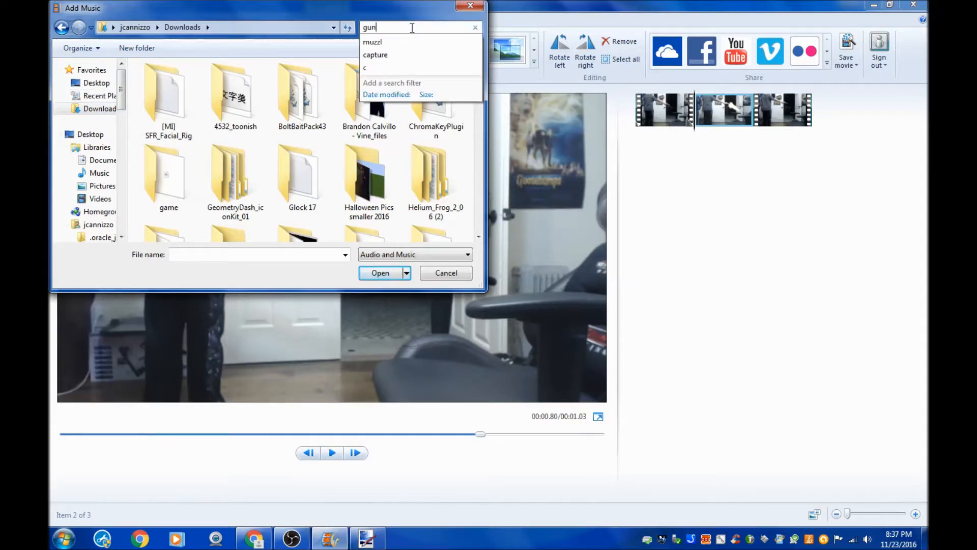
double_click(262, 76)
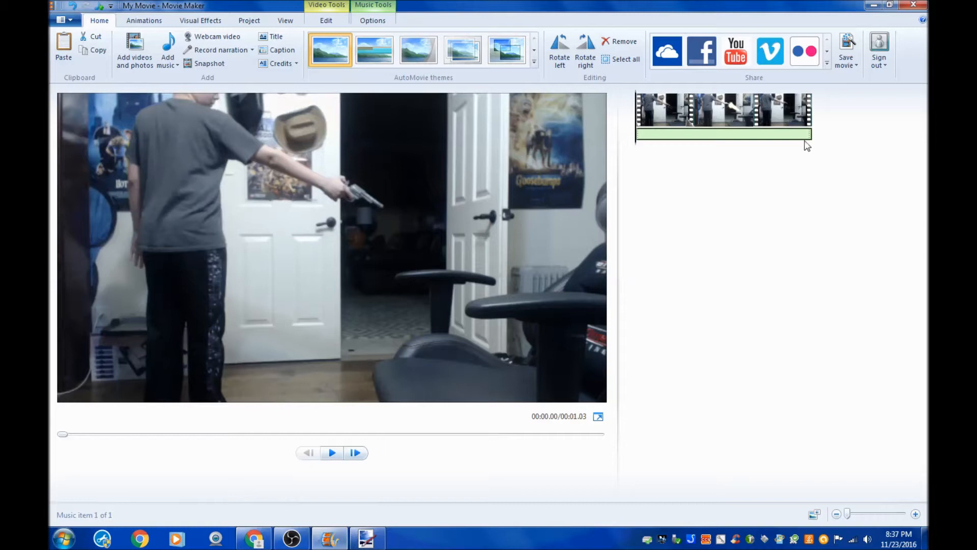
Step: Listen to the gun shot sound and cut its silent opening by setting new start points on the music track
key(space)
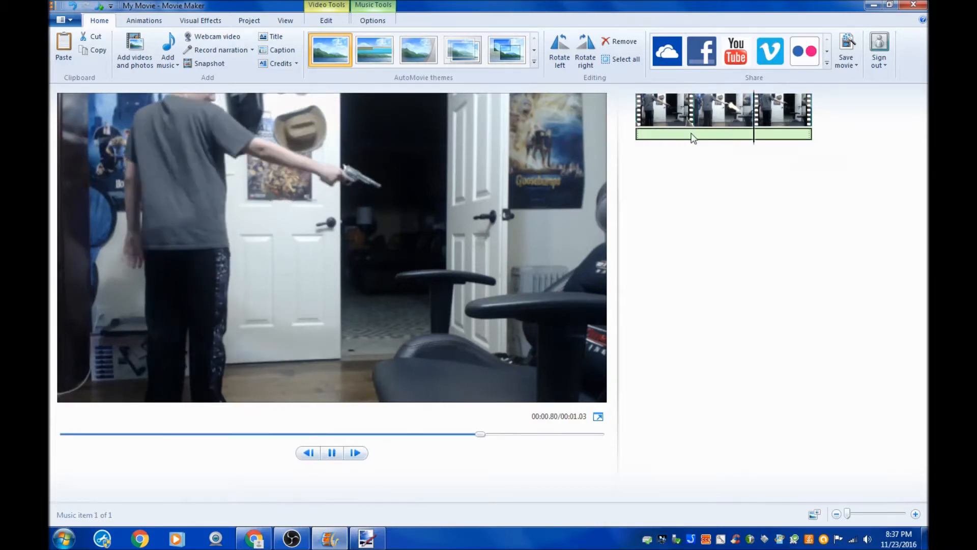
right_click(742, 136)
key(space)
right_click(722, 135)
click(753, 214)
key(space)
right_click(743, 136)
click(772, 213)
Step: Advance the gun shot sound's start point further toward the shot and replay the movie
right_click(710, 146)
click(698, 136)
key(space)
right_click(764, 135)
click(800, 214)
key(space)
Step: Try one more start point trim on the gun shot sound, undo it, and replay the sound
right_click(752, 136)
click(779, 216)
key(ctrl+z)
key(space)
right_click(650, 136)
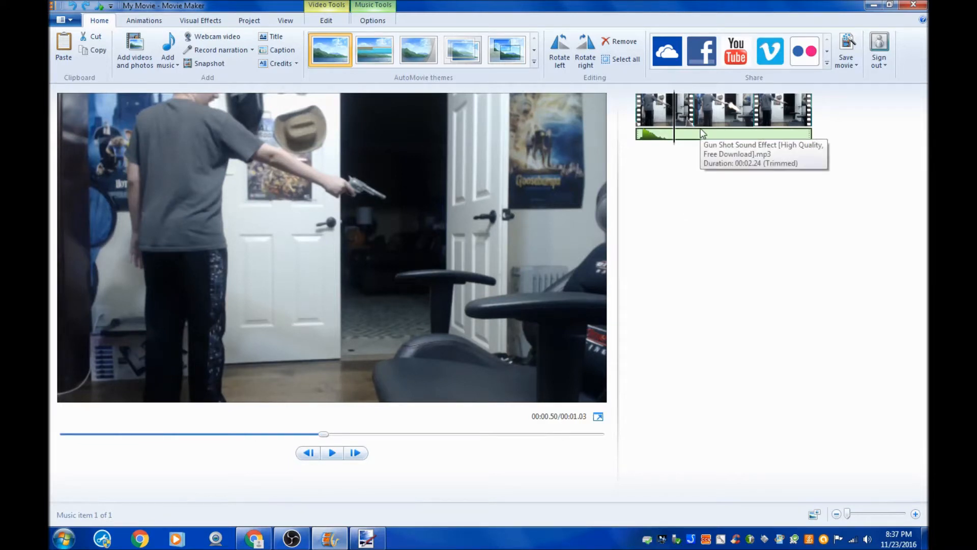
key(space)
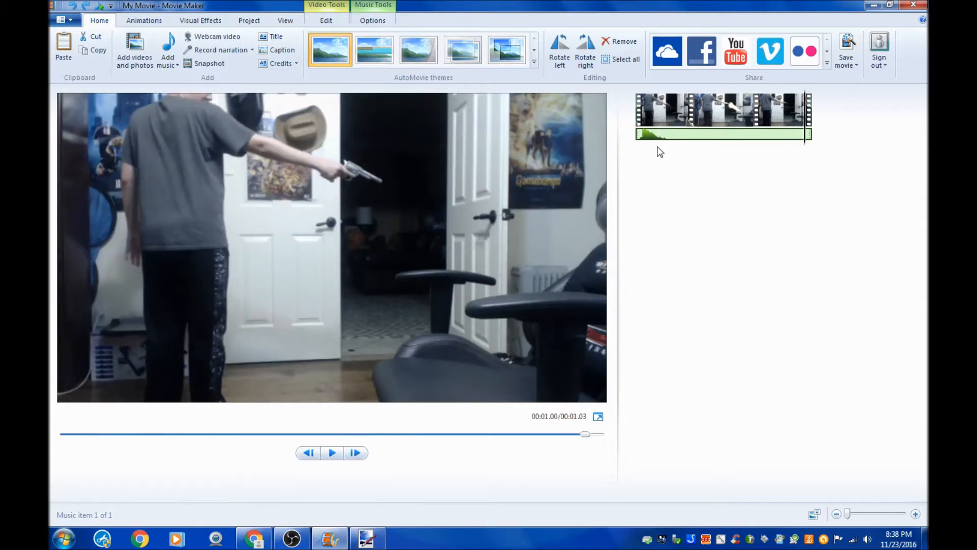
Step: Replay the sound after its shot and set the music track's end point at the muzzle flash image, 0.80 seconds
drag(655, 140, 673, 154)
key(space)
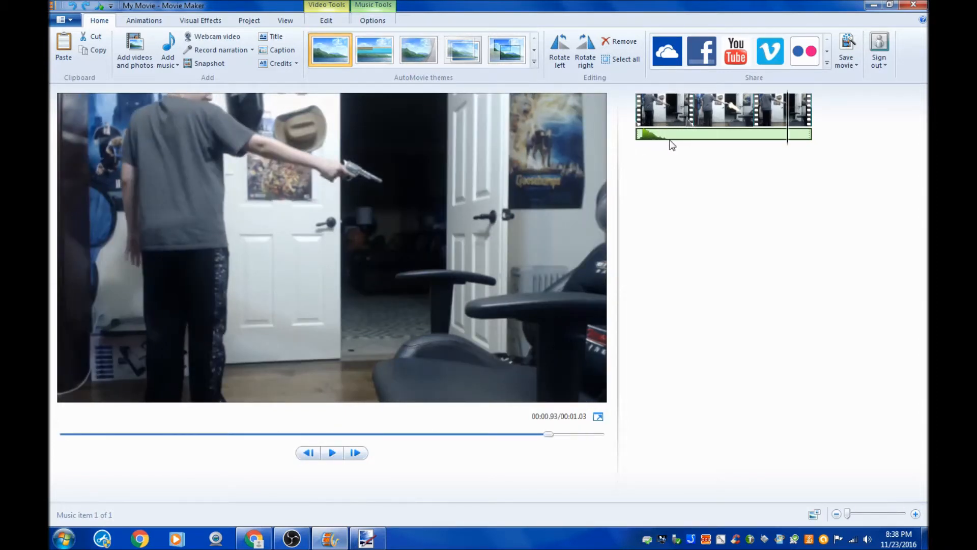
click(769, 151)
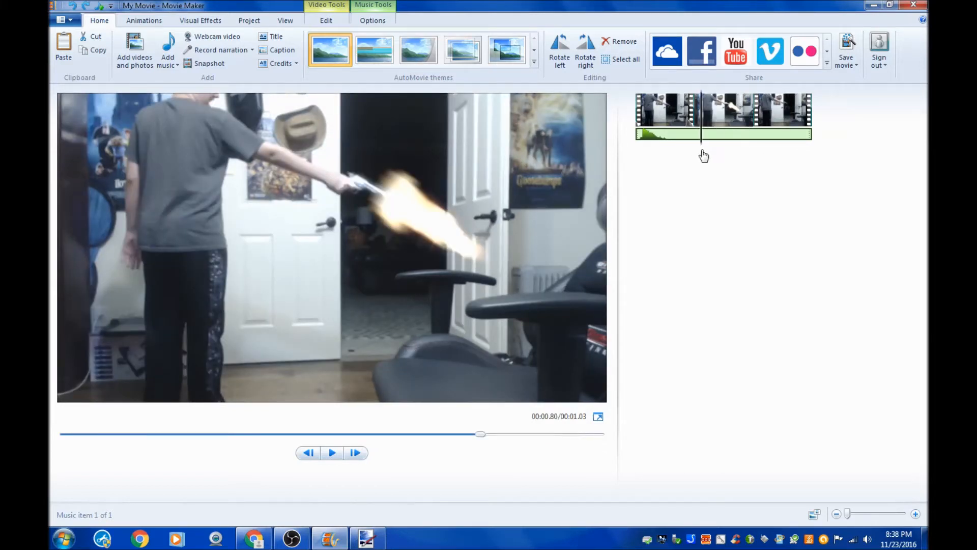
right_click(697, 142)
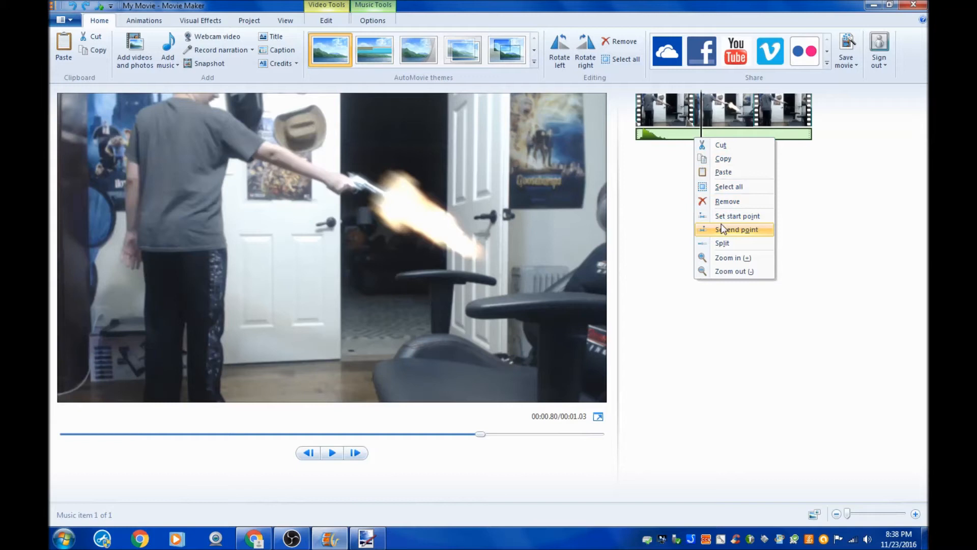
click(737, 224)
Step: Trim the sound's start point at 0.13 seconds and move the track so it begins just before the muzzle flash image
mouse_move(681, 148)
mouse_down()
mouse_move(667, 137)
mouse_move(705, 140)
mouse_move(690, 144)
mouse_move(700, 150)
mouse_move(687, 151)
mouse_move(708, 155)
mouse_move(696, 158)
mouse_up()
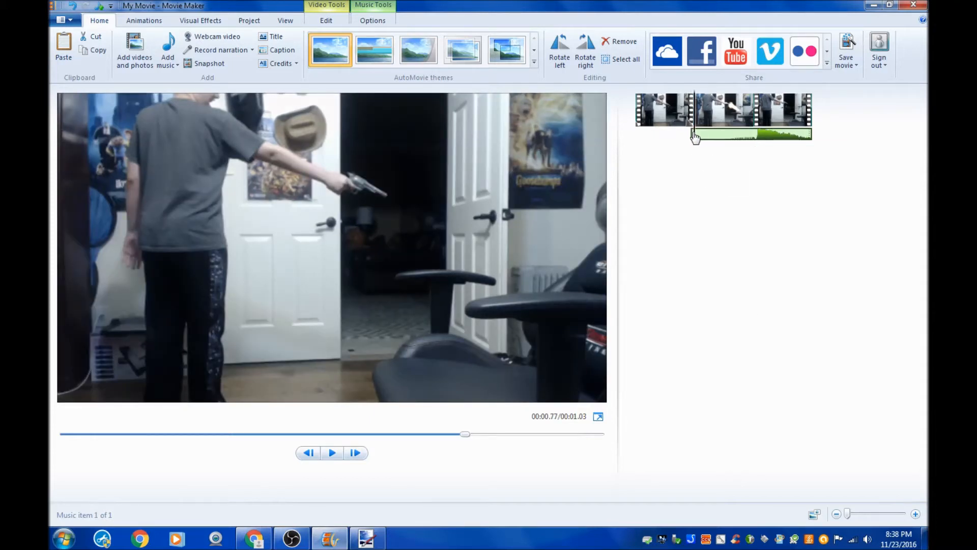
drag(702, 143, 696, 149)
drag(848, 514, 904, 514)
drag(712, 137, 647, 158)
right_click(653, 136)
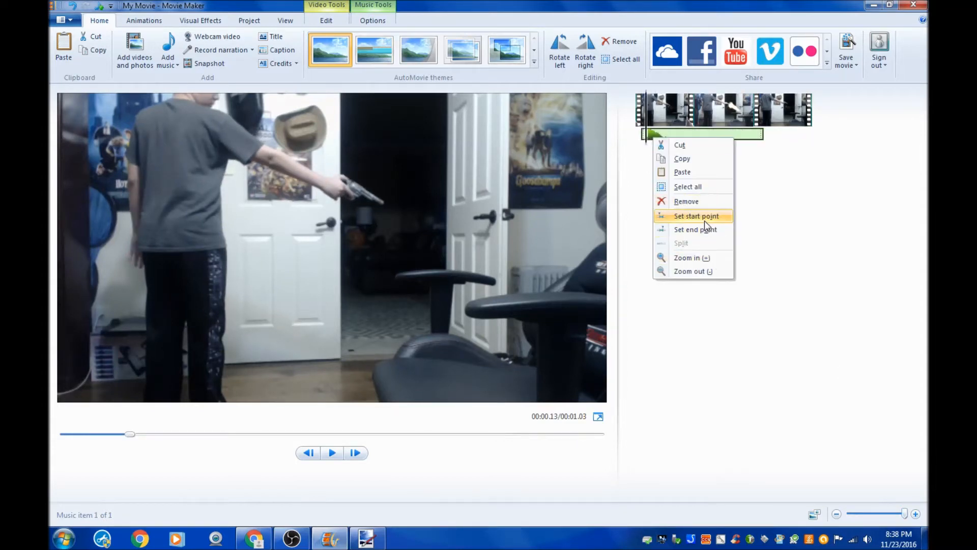
click(682, 216)
drag(668, 140, 696, 143)
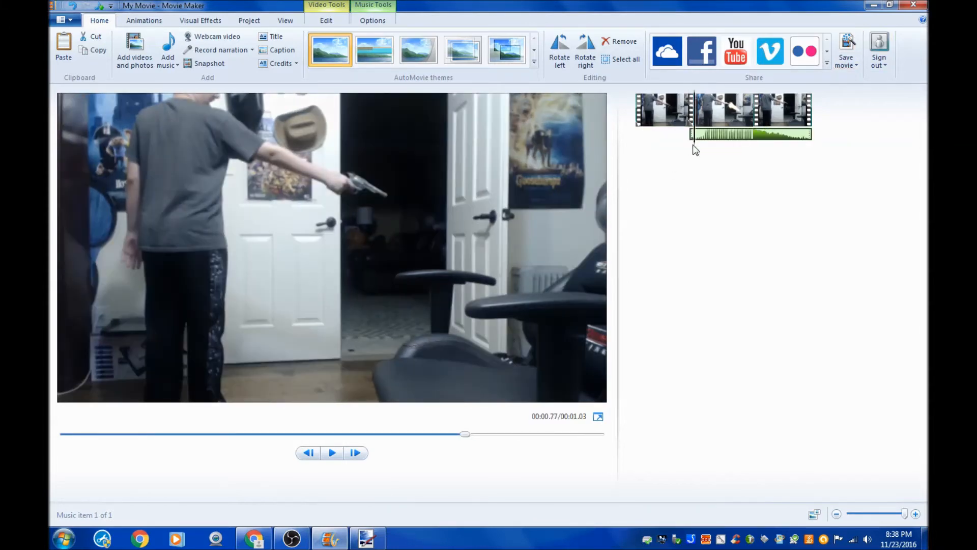
Step: Save the movie as "My Movie" in the Windows Media Video File format
click(845, 49)
click(231, 246)
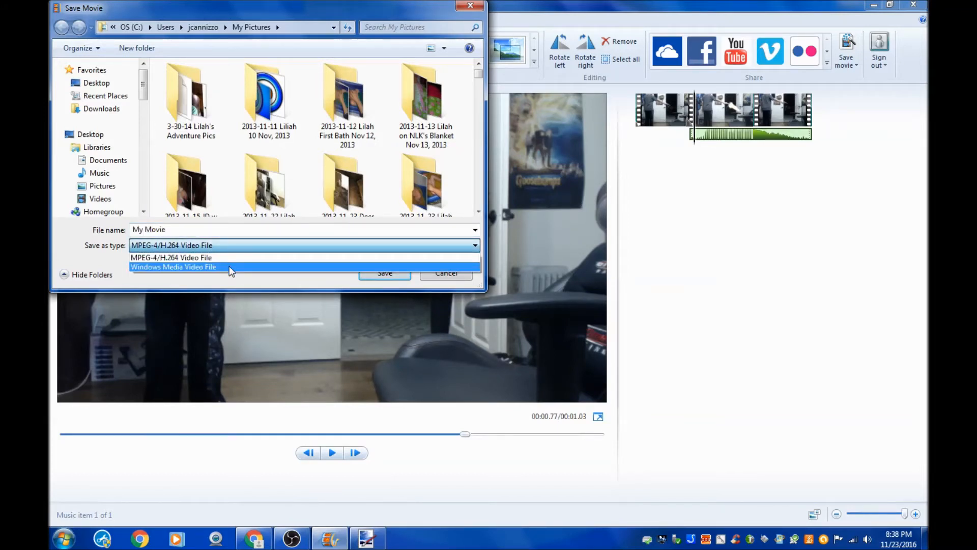
click(229, 266)
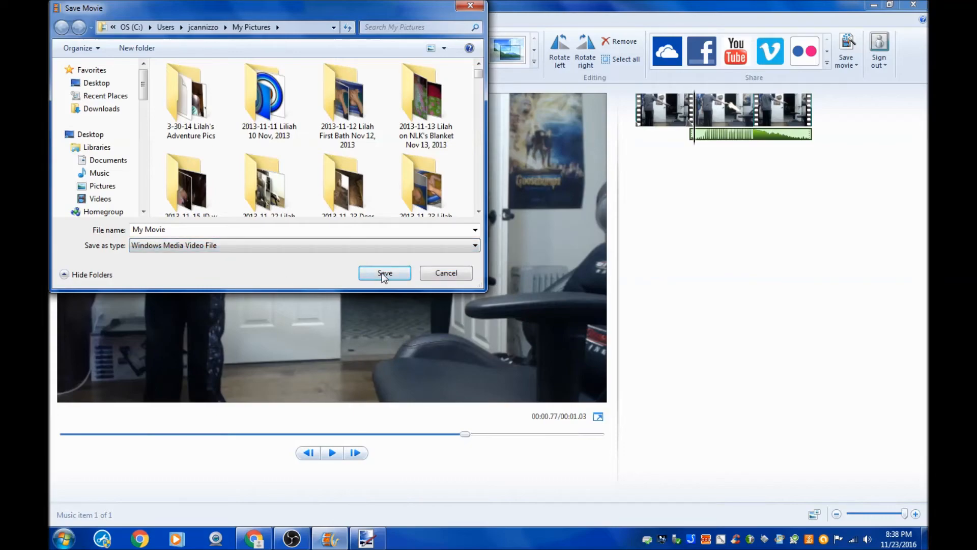